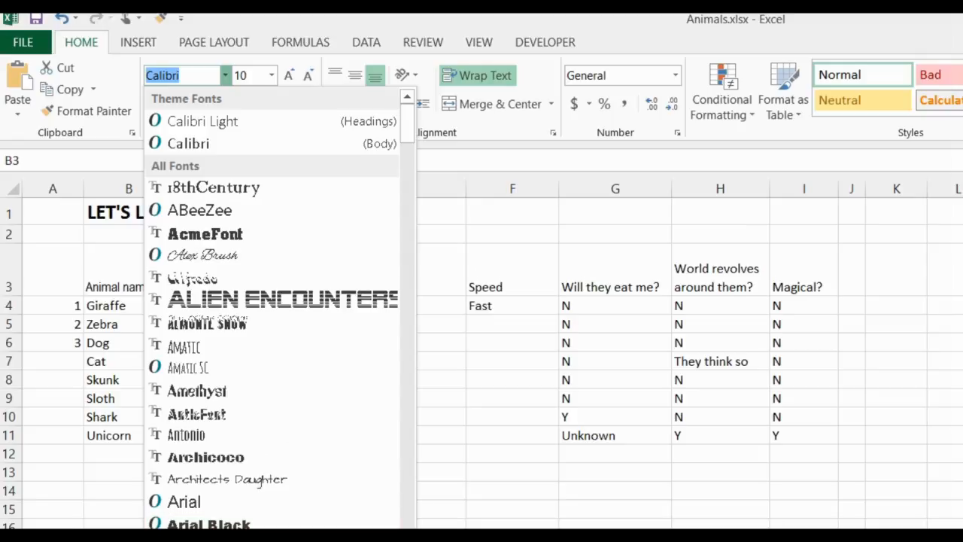
pyautogui.click(555, 504)
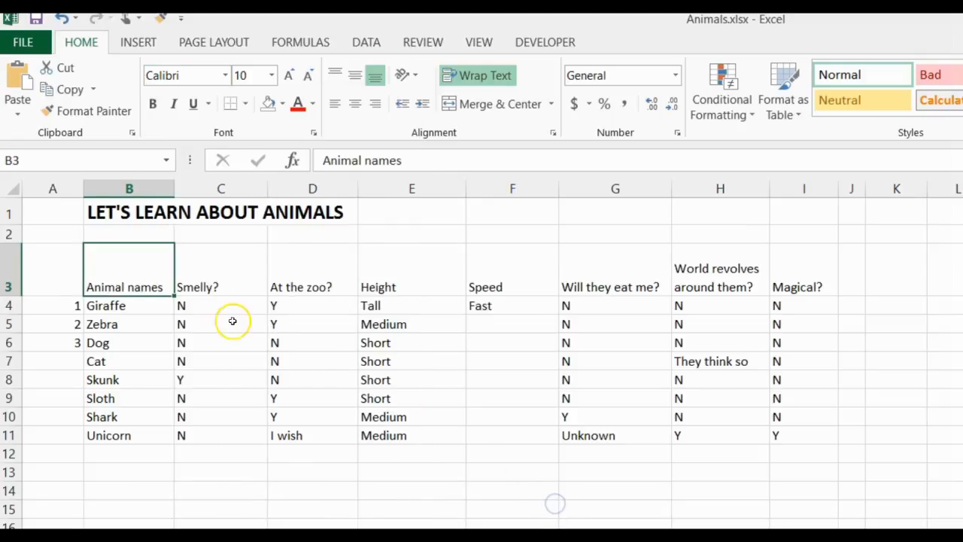
pyautogui.click(209, 285)
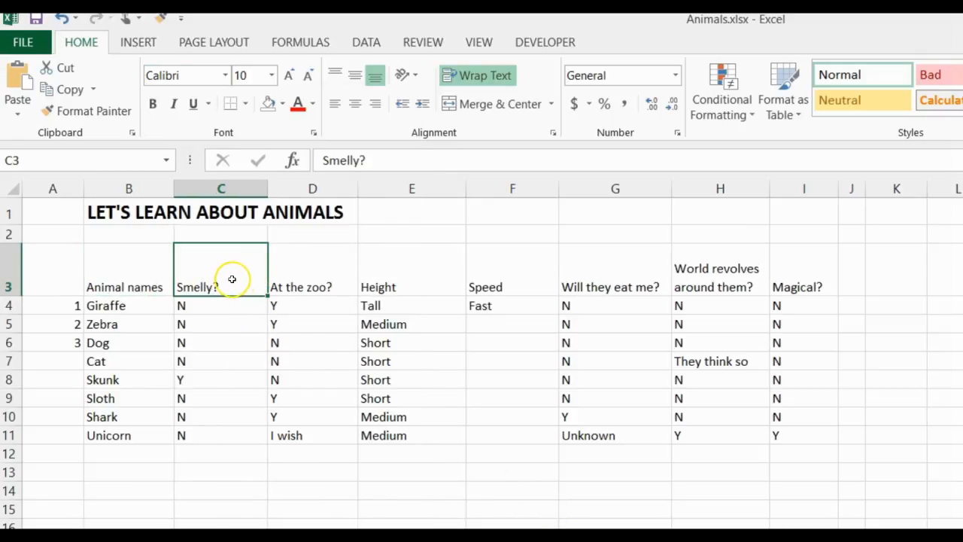
pyautogui.click(225, 75)
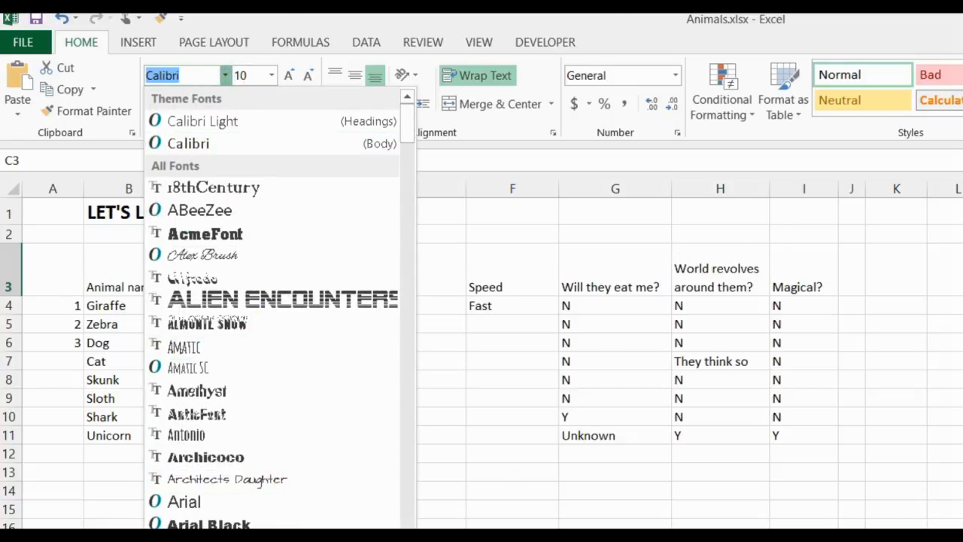
pyautogui.click(533, 529)
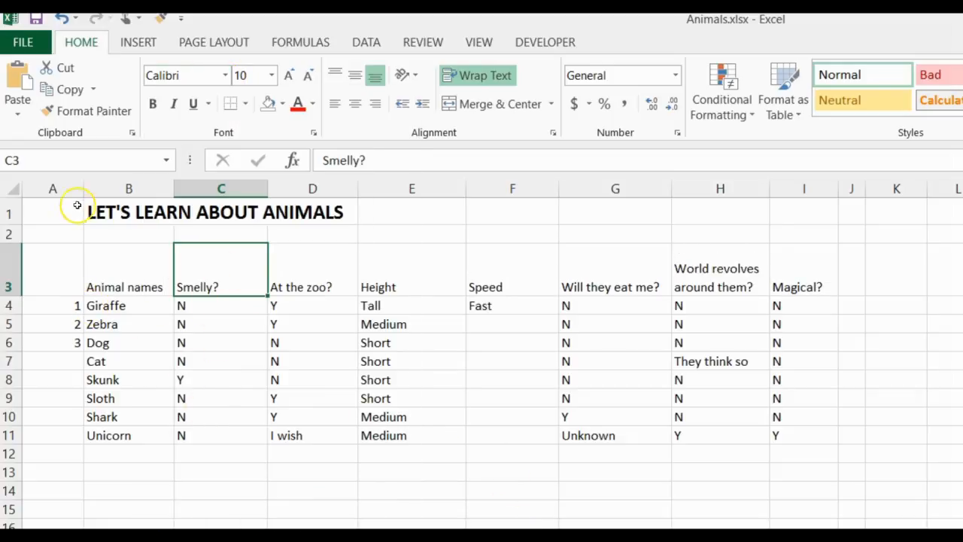
# Step: Widen column A, preview other fonts on the "Smelly?" header in C3, and undo the column widening
pyautogui.moveTo(82, 193); pyautogui.dragTo(422, 217)
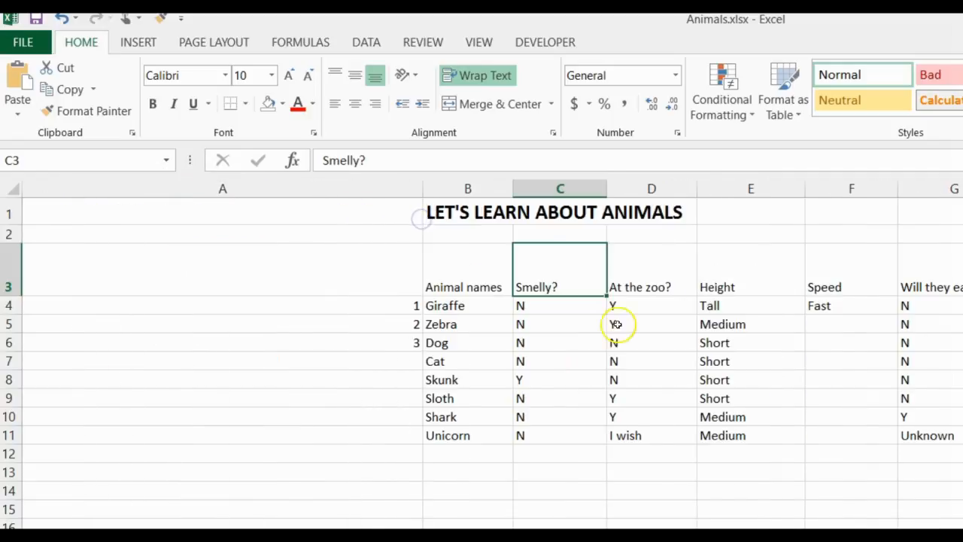
pyautogui.click(225, 76)
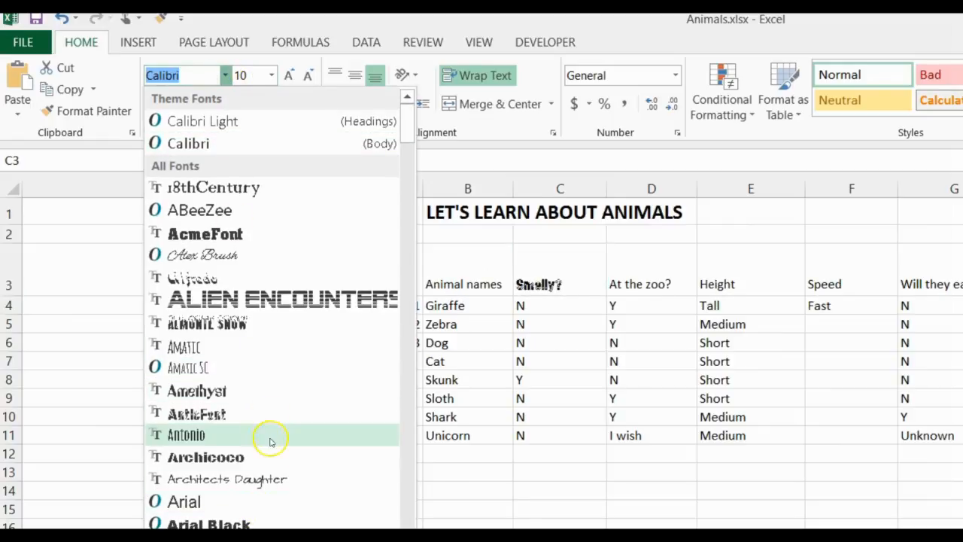
pyautogui.click(48, 336)
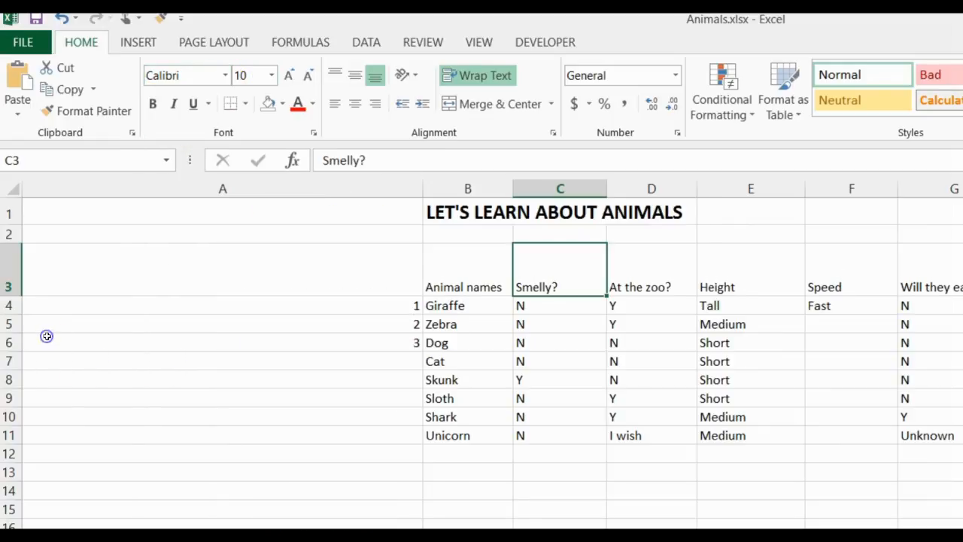
pyautogui.hotkey('ctrl', 'z')
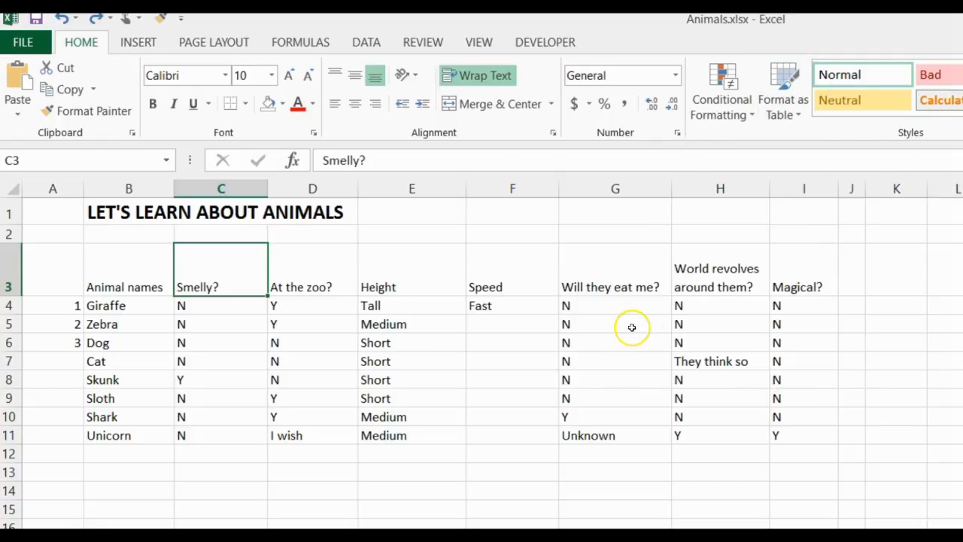
# Step: Increase the font size of the "Animal names" header in B3 to 16
pyautogui.click(128, 289)
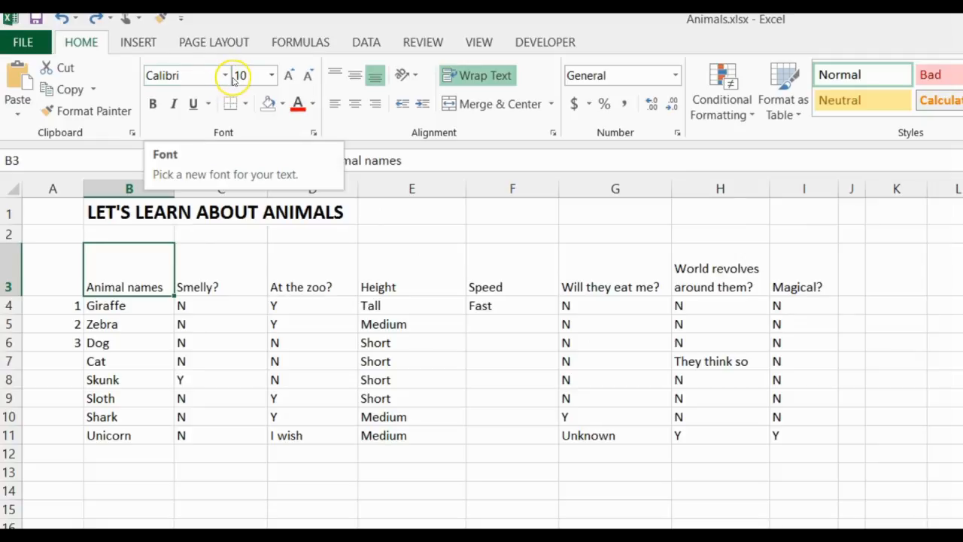
pyautogui.click(271, 75)
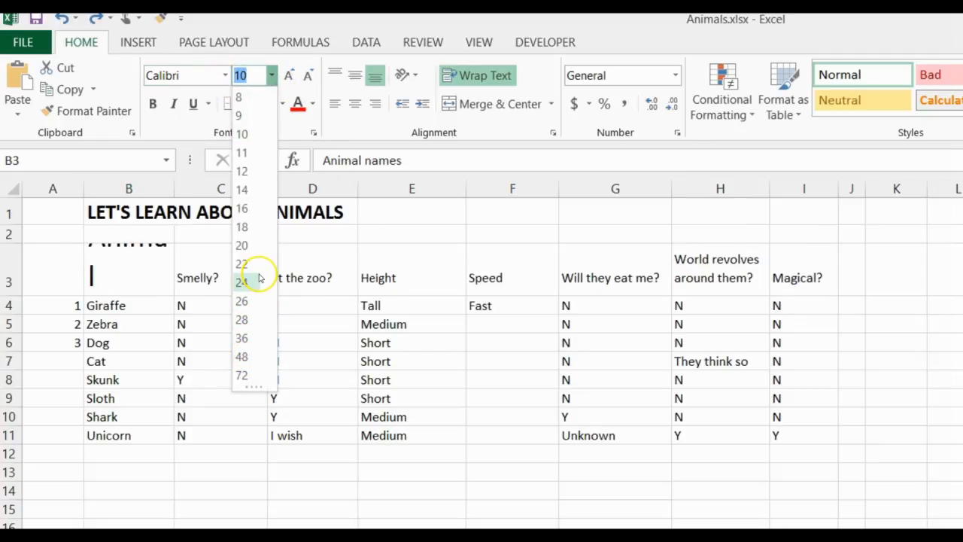
pyautogui.click(134, 396)
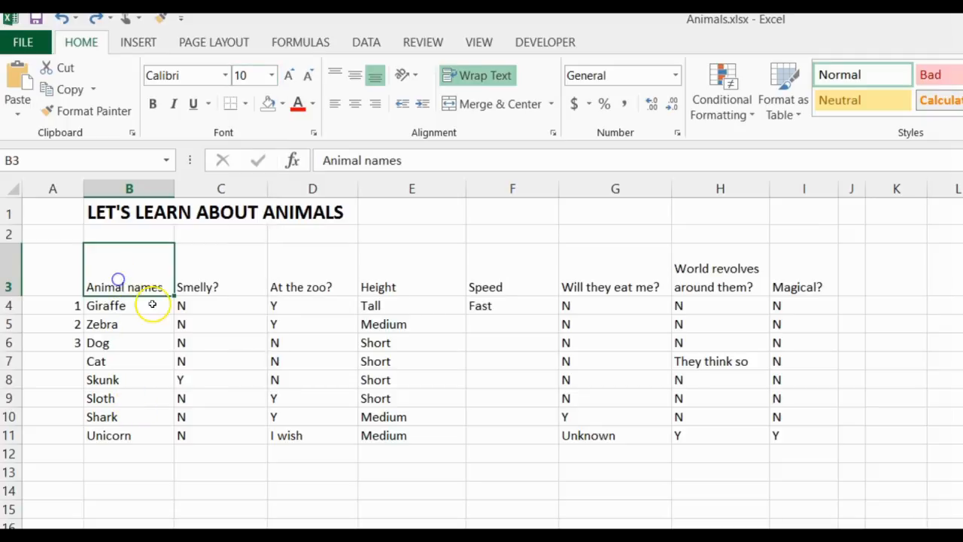
pyautogui.click(291, 73)
pyautogui.click(291, 73)
pyautogui.click(291, 73)
pyautogui.click(291, 73)
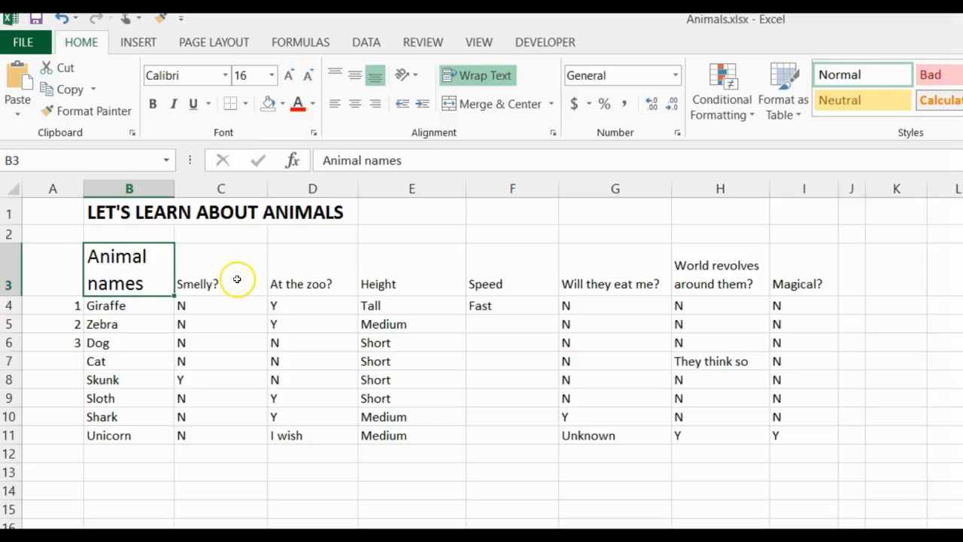
# Step: Reduce the font size of the "Animal names" header in B3 to 11
pyautogui.hotkey('ctrl', 'shift', ',')
pyautogui.hotkey('ctrl', 'shift', ',')
pyautogui.hotkey('ctrl', 'shift', ',')
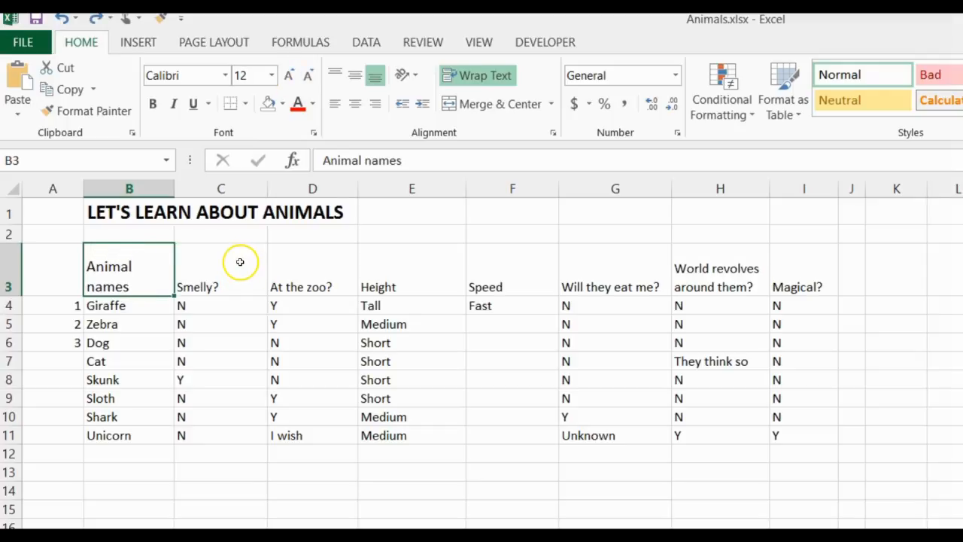
# Step: Enlarge the row 3 headers in B3:I3 to font size 14 and reduce them all to 11
pyautogui.moveTo(144, 273); pyautogui.dragTo(787, 269)
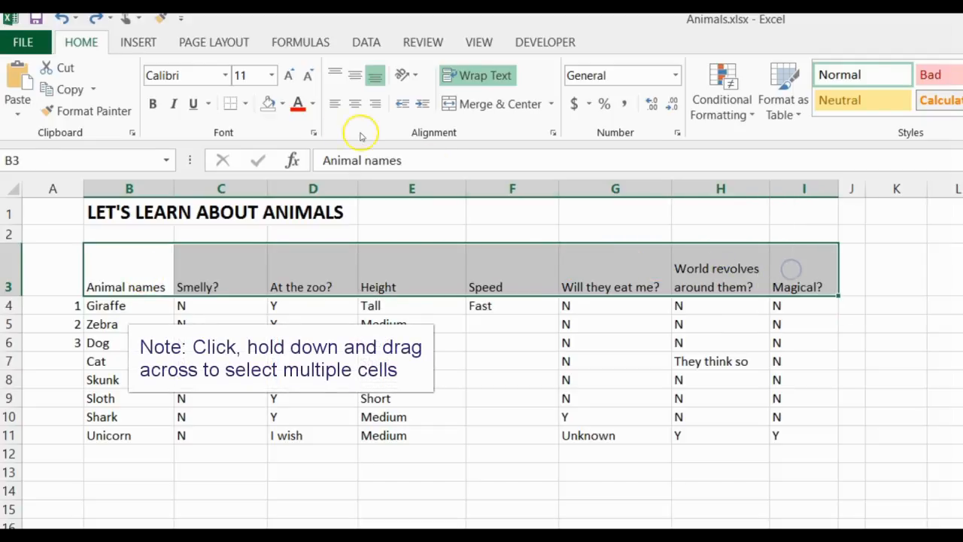
pyautogui.click(288, 76)
pyautogui.click(288, 76)
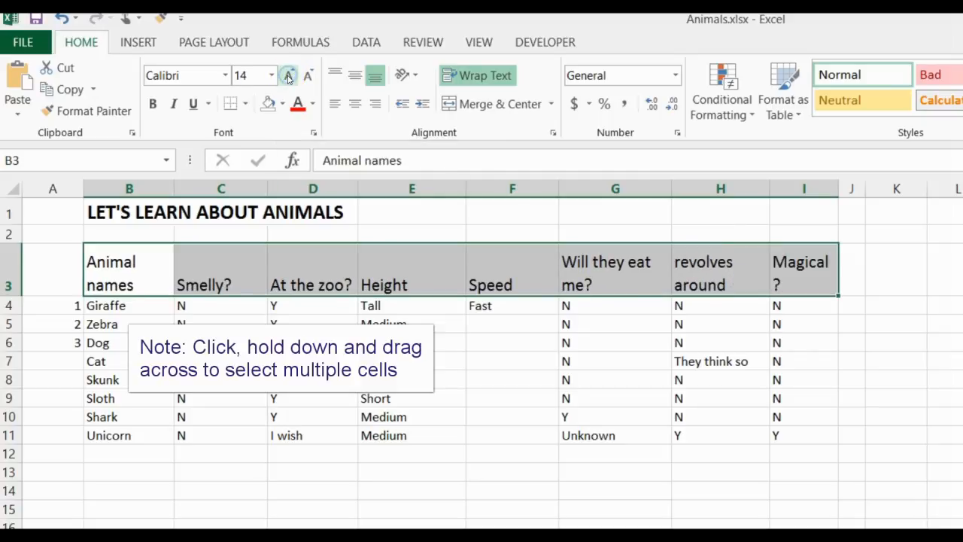
pyautogui.click(309, 76)
pyautogui.click(309, 76)
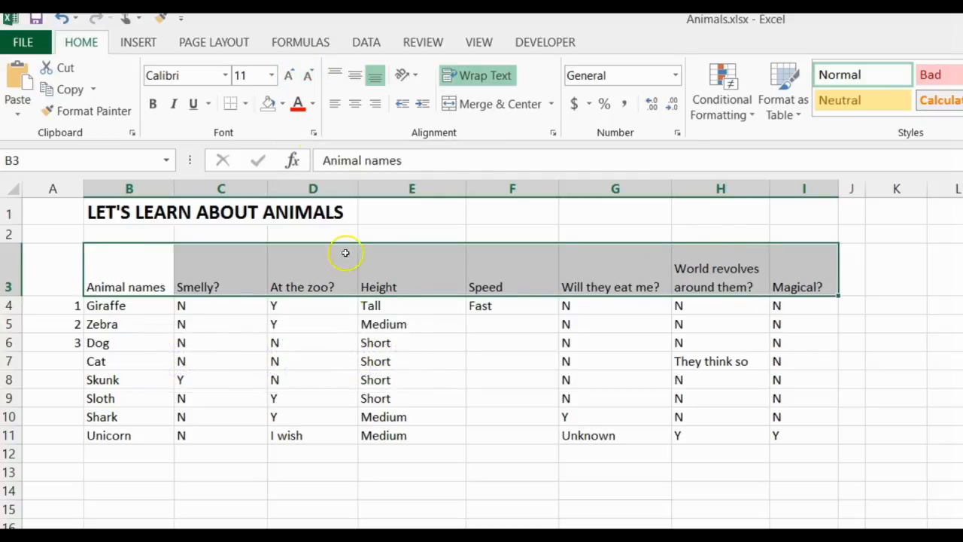
pyautogui.click(129, 254)
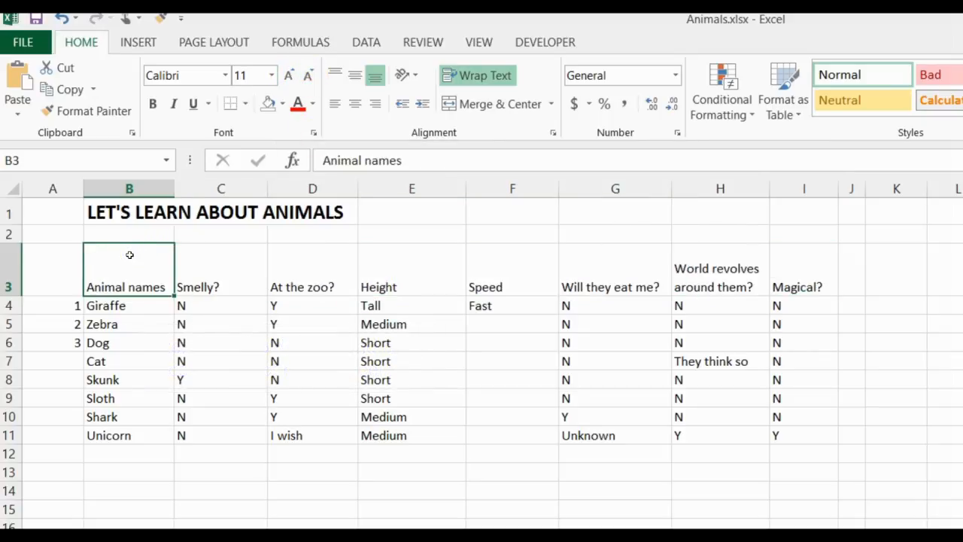
# Step: Increase the font size of B1:B3 together, from the title to the "Animal names" header, to 18 and undo the change
pyautogui.click(129, 216)
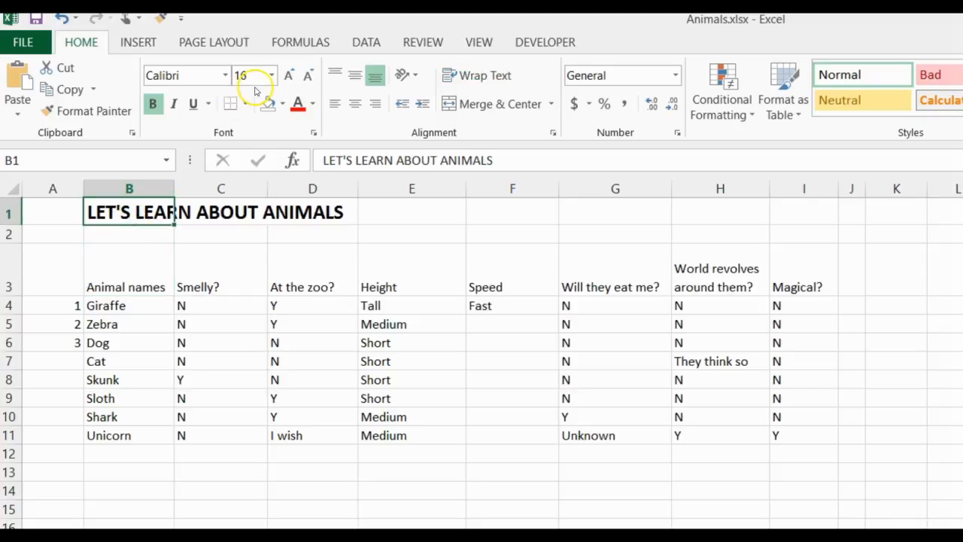
pyautogui.click(124, 283)
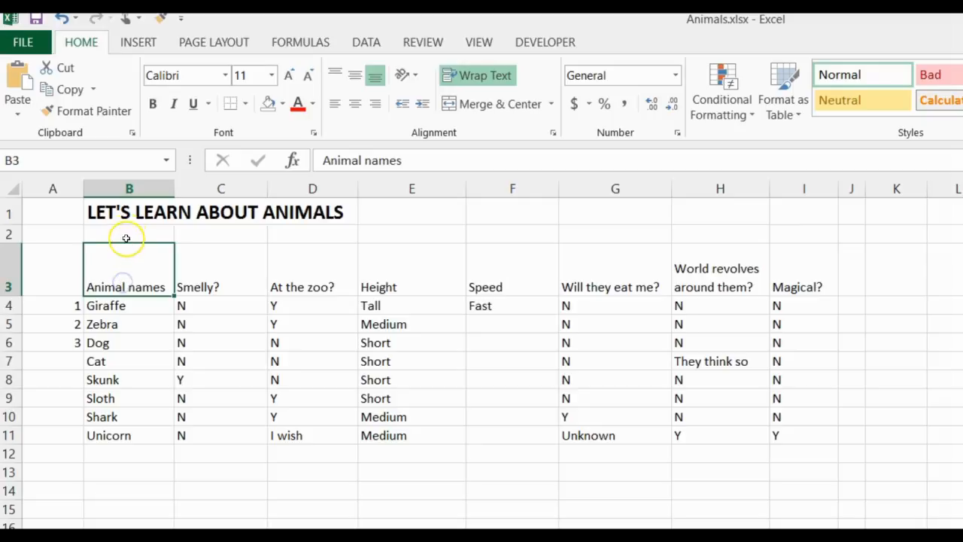
pyautogui.moveTo(122, 214); pyautogui.dragTo(118, 260)
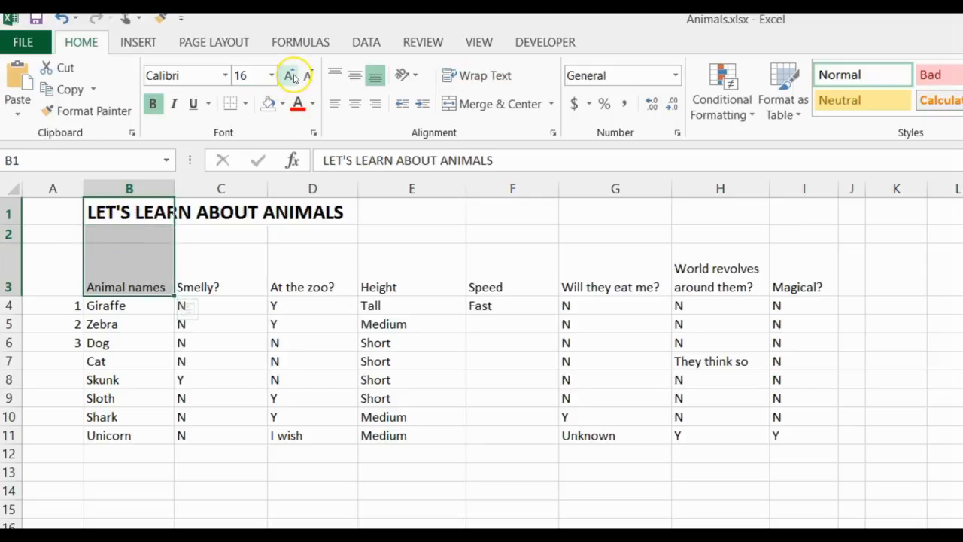
pyautogui.click(292, 75)
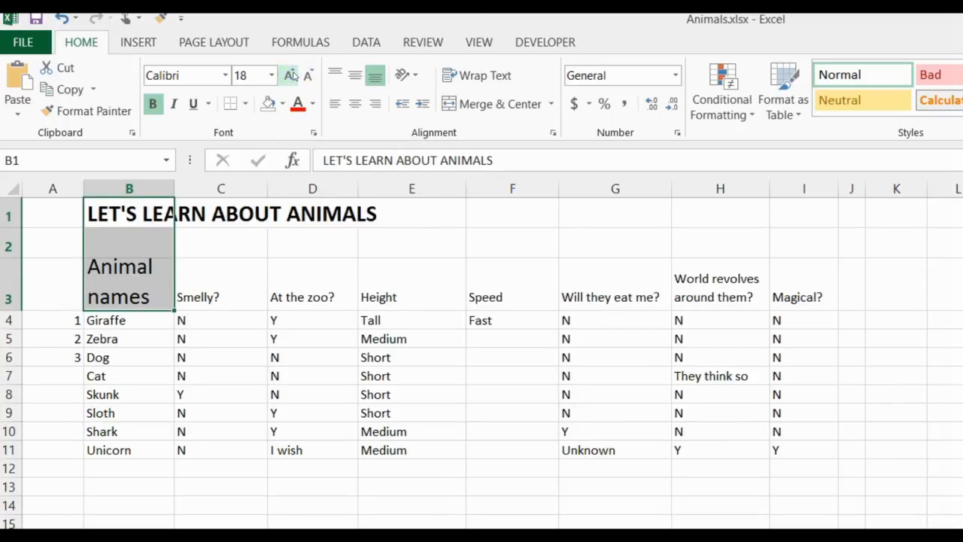
pyautogui.click(307, 77)
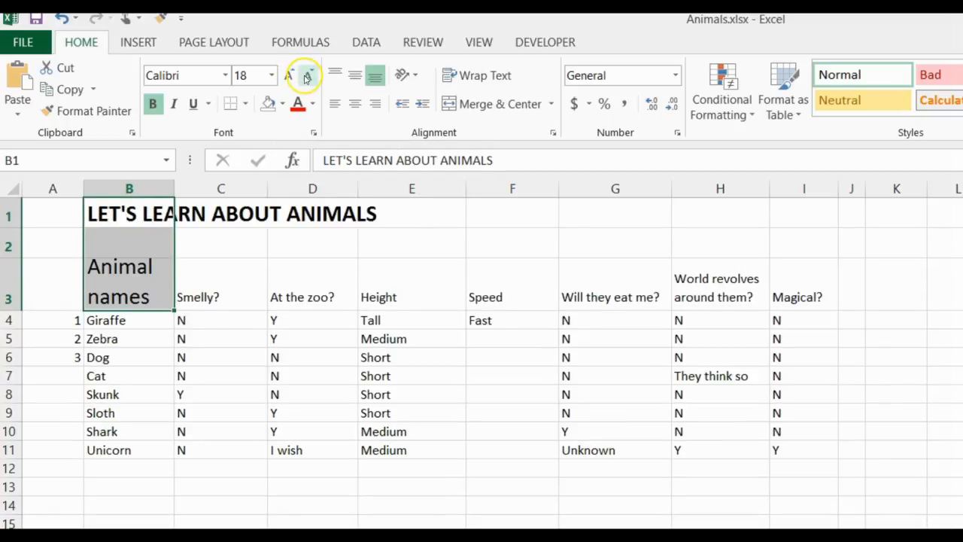
pyautogui.click(367, 260)
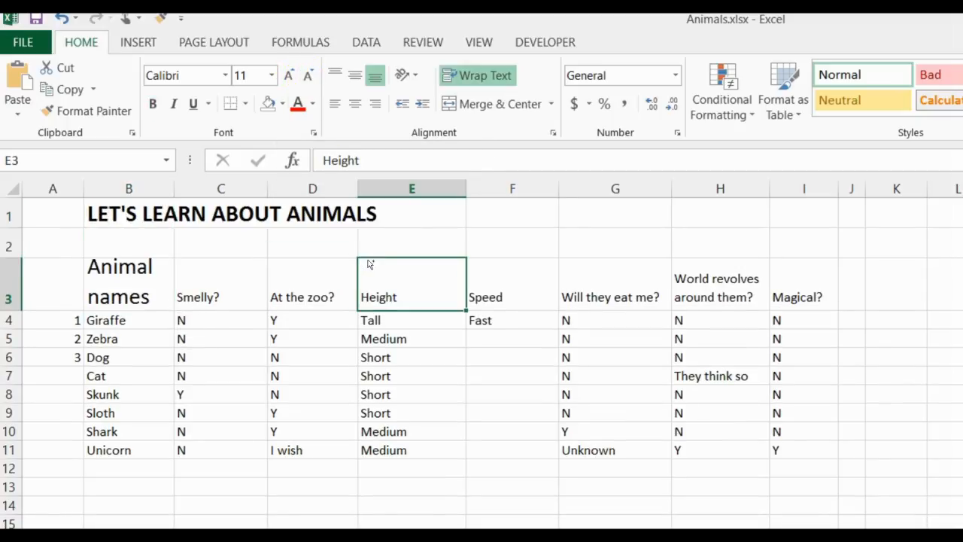
pyautogui.hotkey('ctrl', 'z')
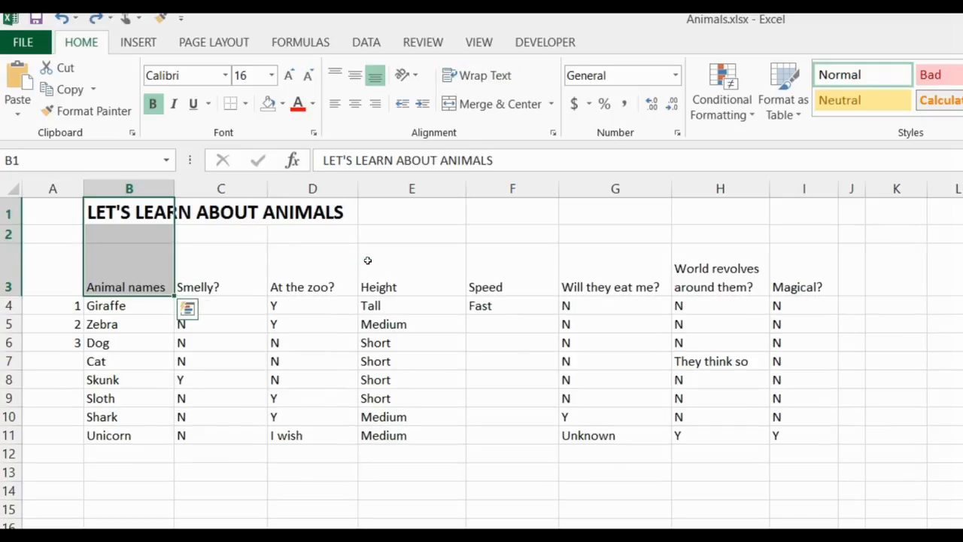
# Step: Look through the border options available for the "Animal names" header cell B3
pyautogui.click(156, 259)
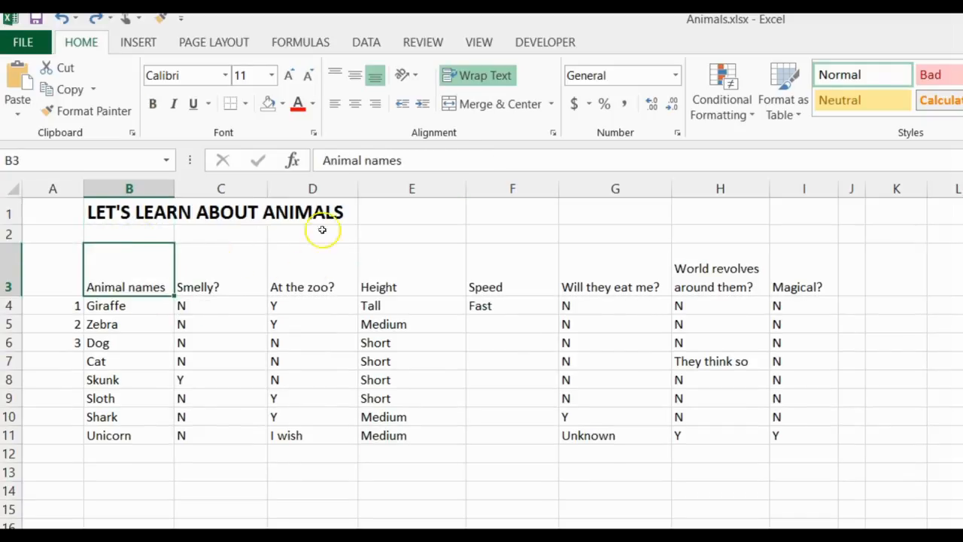
pyautogui.click(236, 178)
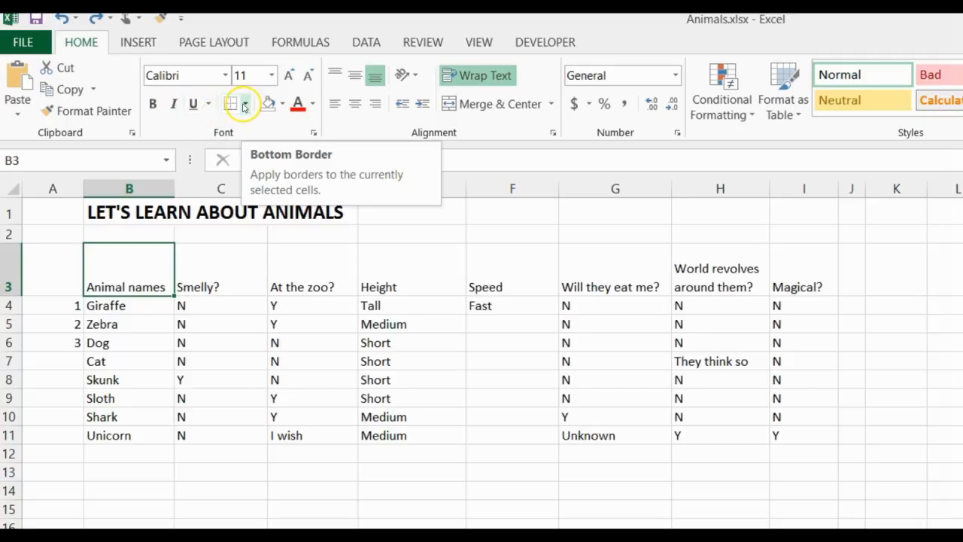
pyautogui.click(246, 104)
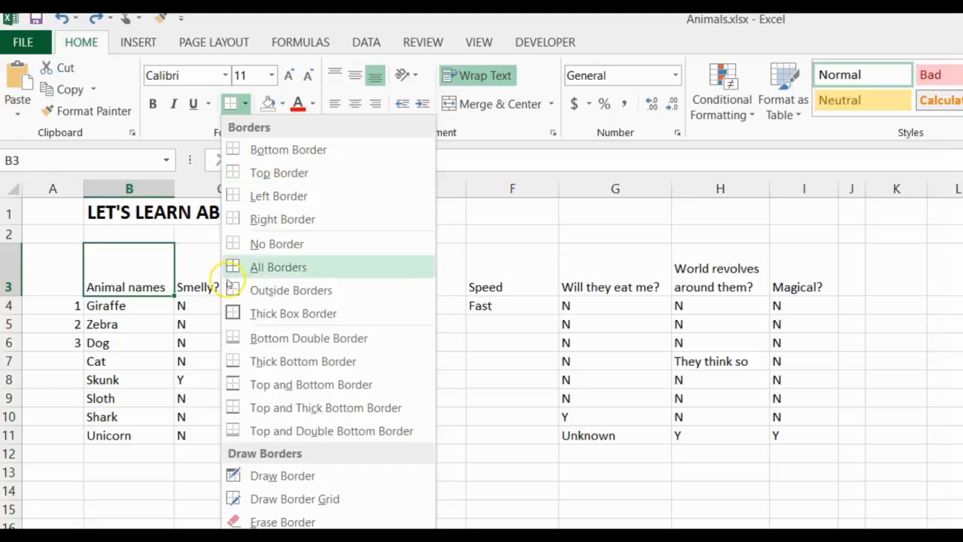
pyautogui.click(136, 271)
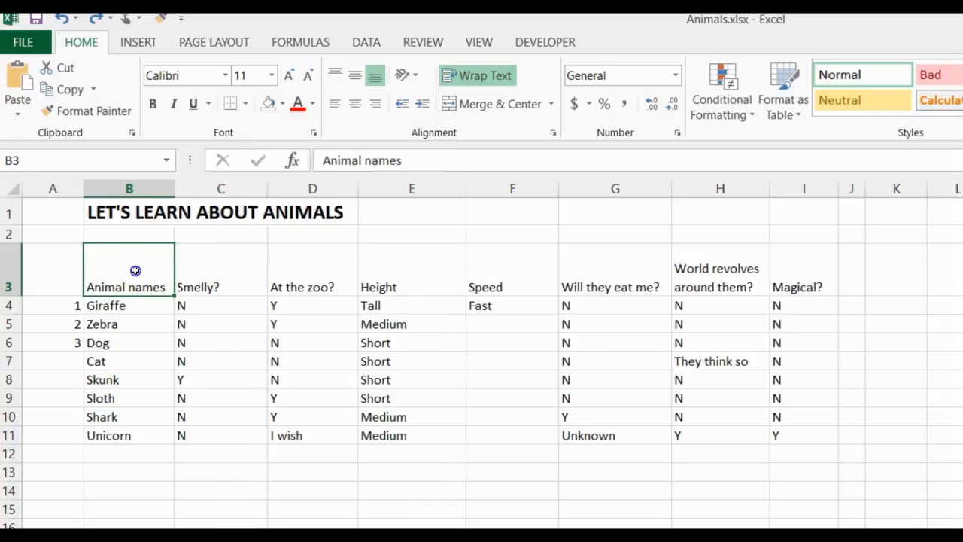
# Step: Examine the border line styles and colours in Format Cells for B3 and the list of preset borders, without applying any
pyautogui.click(315, 135)
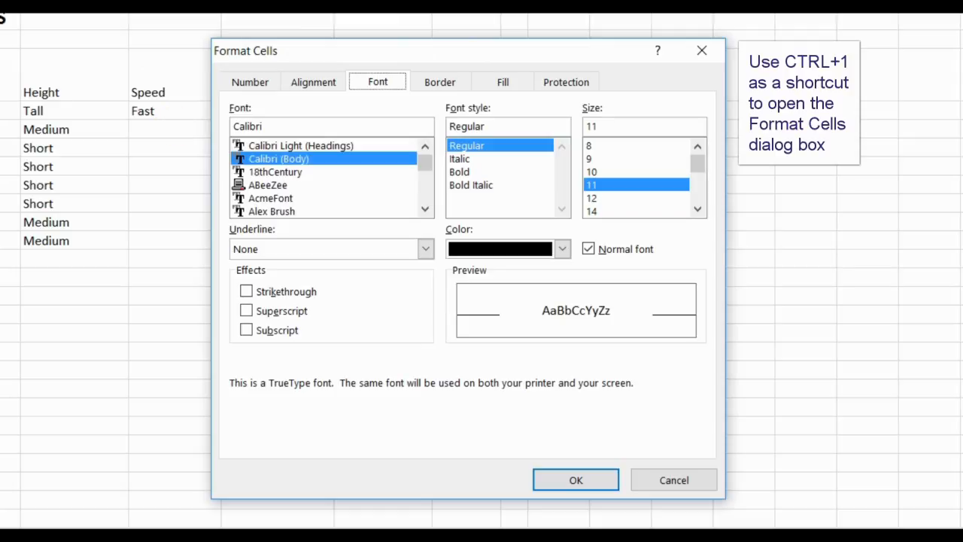
pyautogui.moveTo(477, 52); pyautogui.dragTo(371, 4)
pyautogui.click(334, 34)
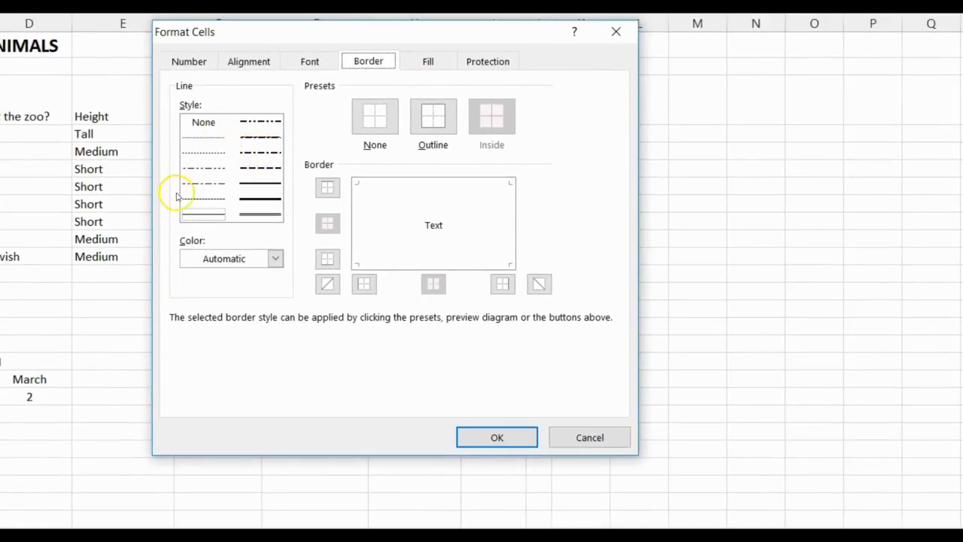
pyautogui.click(212, 217)
pyautogui.click(273, 258)
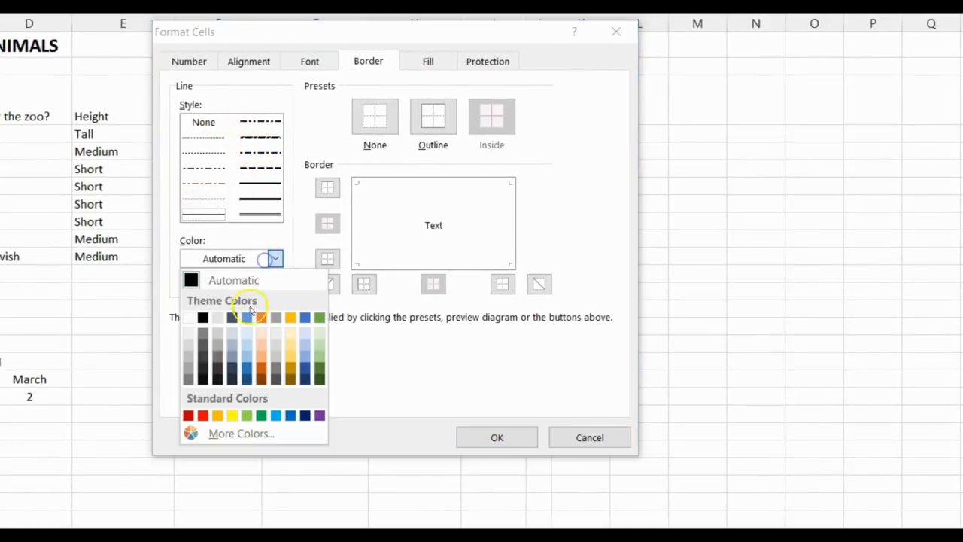
pyautogui.click(271, 260)
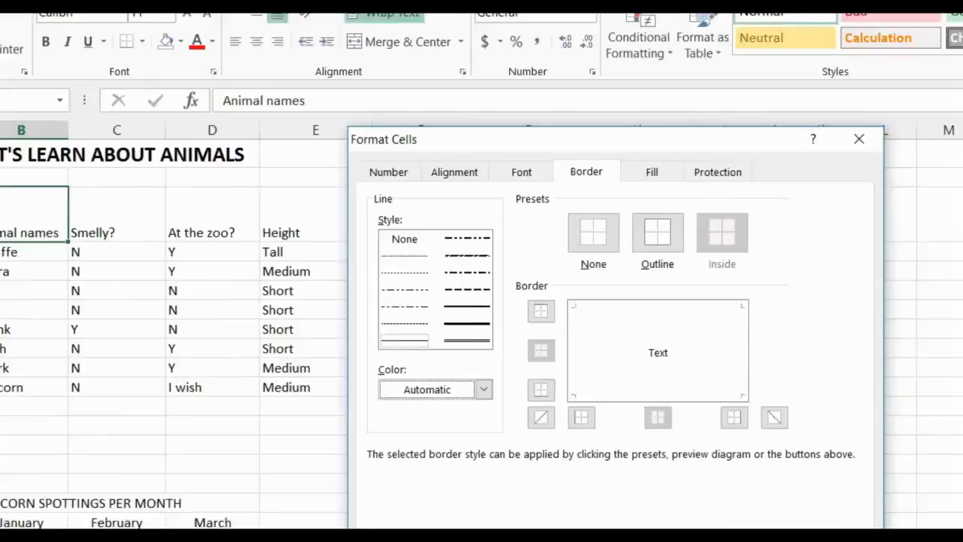
pyautogui.click(578, 432)
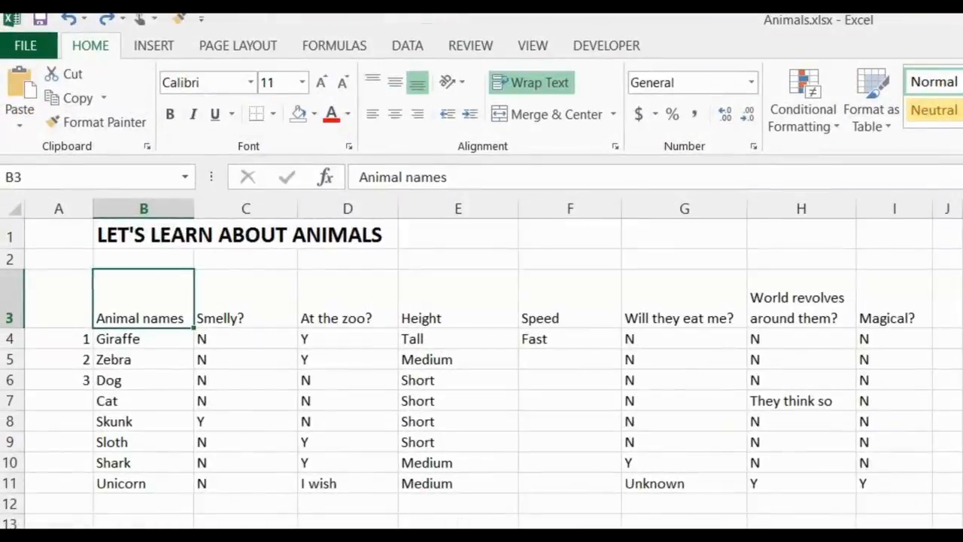
pyautogui.click(270, 115)
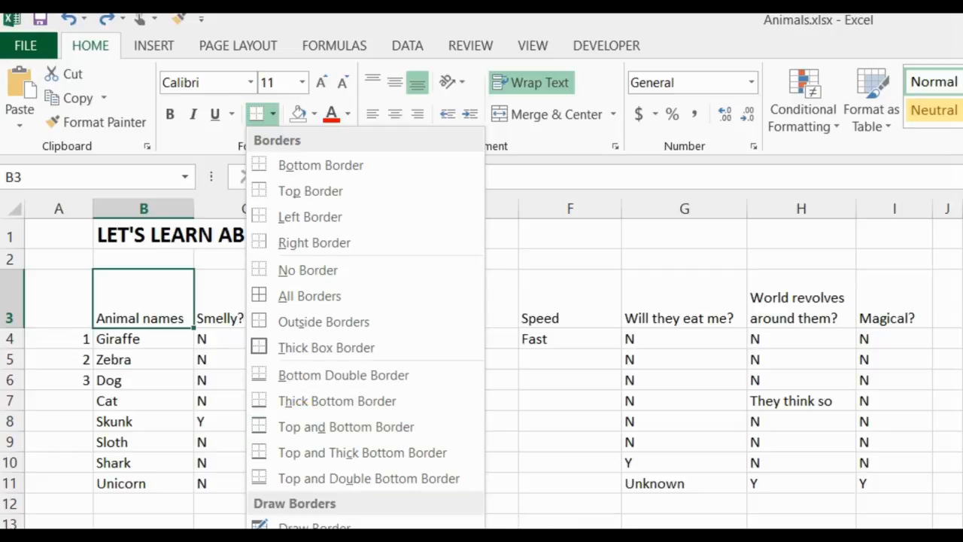
pyautogui.press('Escape')
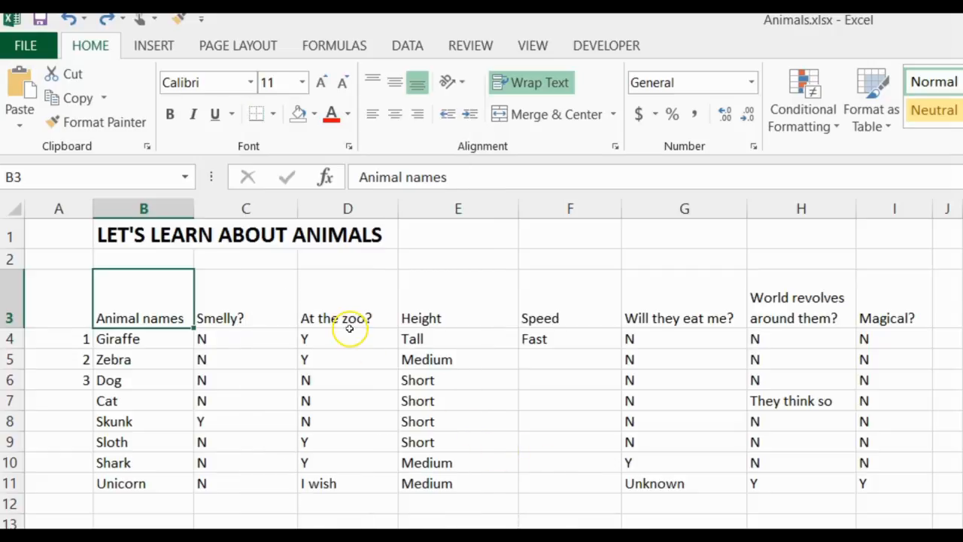
# Step: Look through the fill colours and font colours available for the "Animal names" header cell B3, without applying any
pyautogui.click(312, 119)
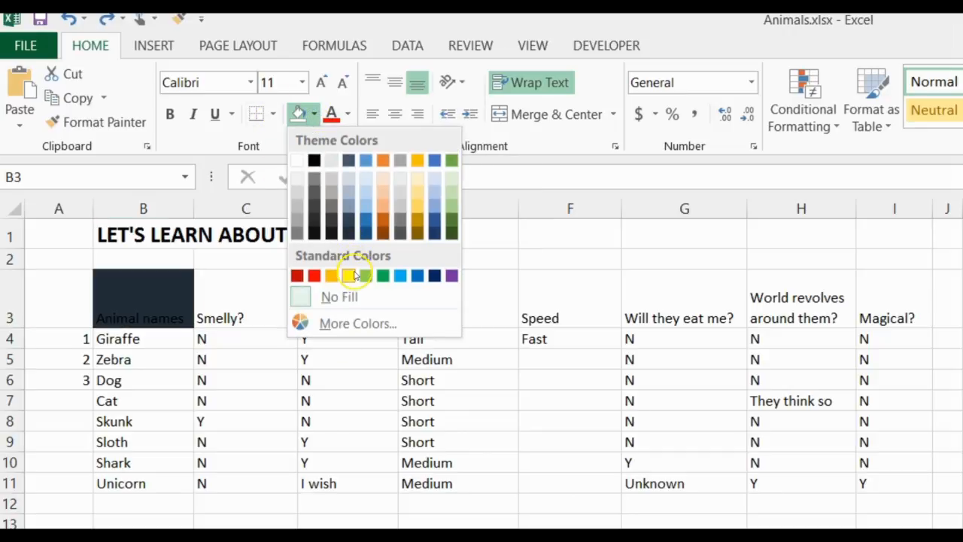
pyautogui.click(348, 114)
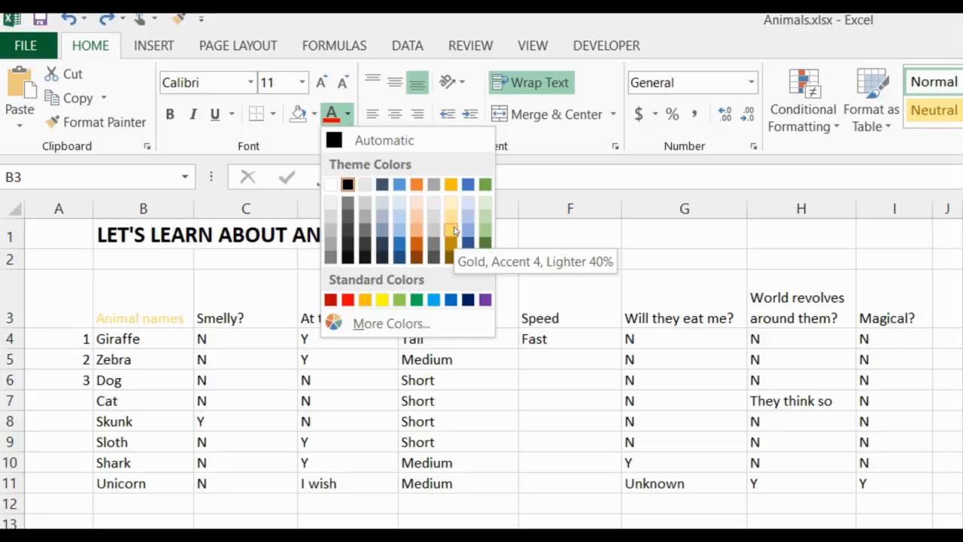
pyautogui.click(706, 323)
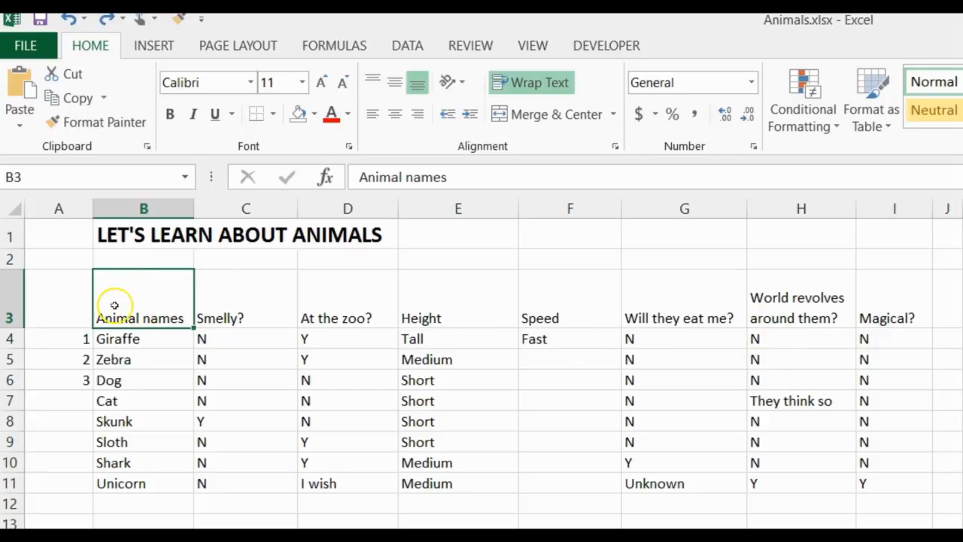
# Step: Align the whole of row 3 to the top of its cells and switch its vertical alignment to middle
pyautogui.click(7, 301)
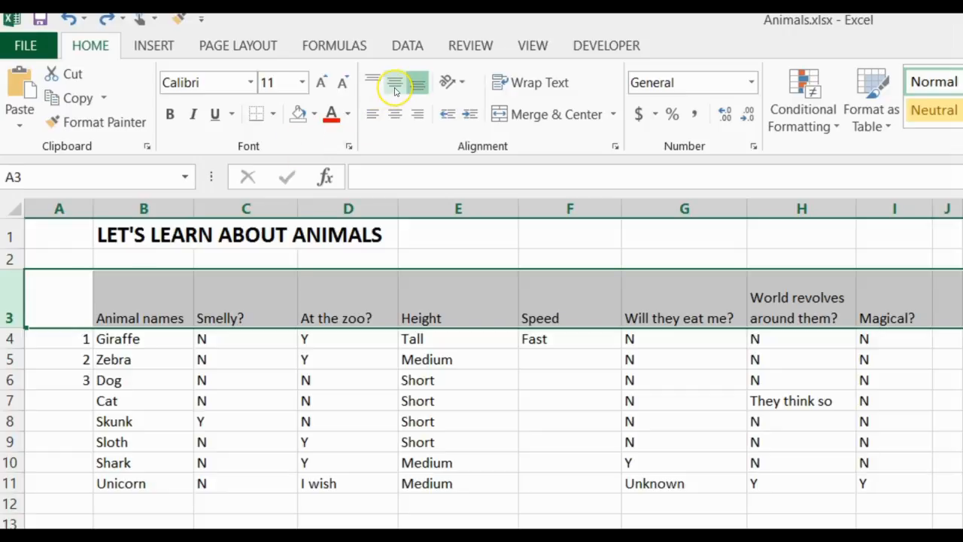
pyautogui.click(394, 84)
pyautogui.click(372, 81)
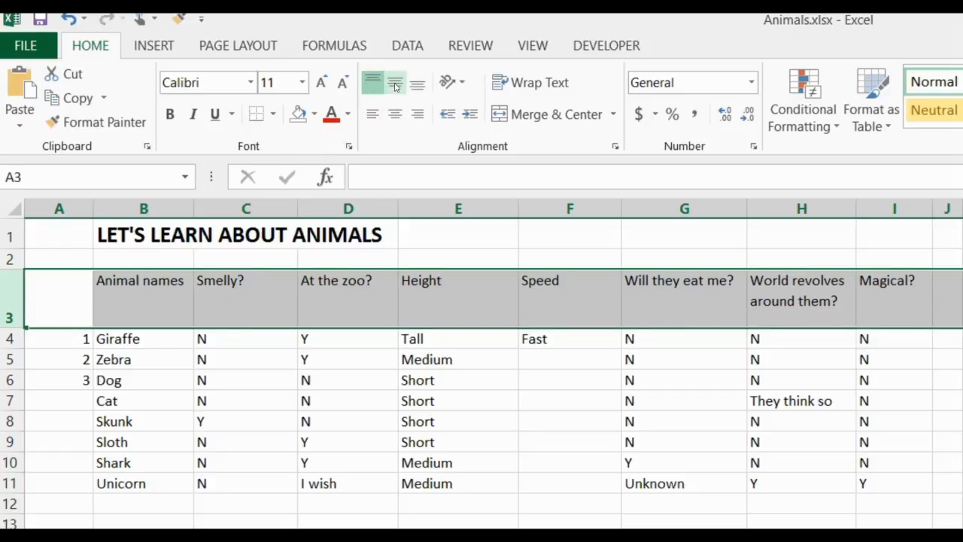
pyautogui.click(394, 84)
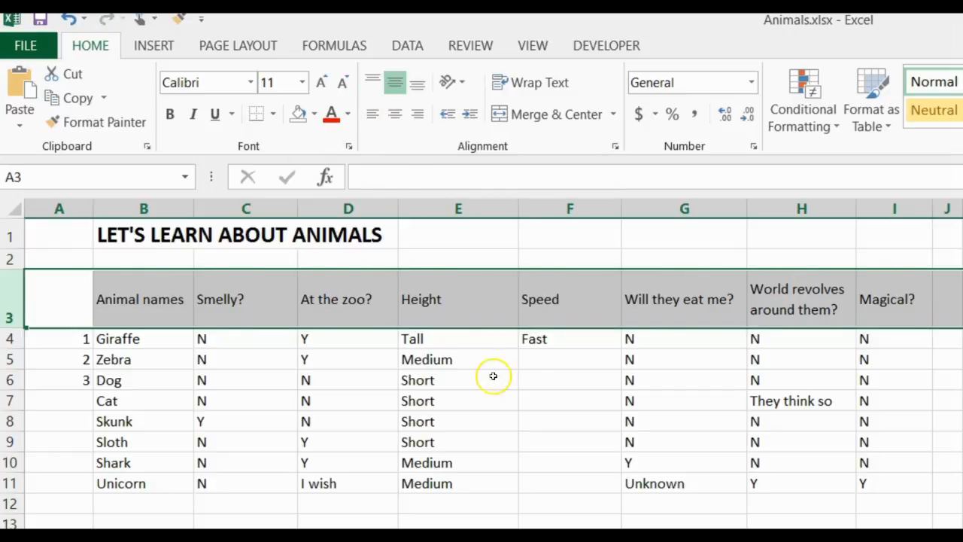
pyautogui.click(122, 309)
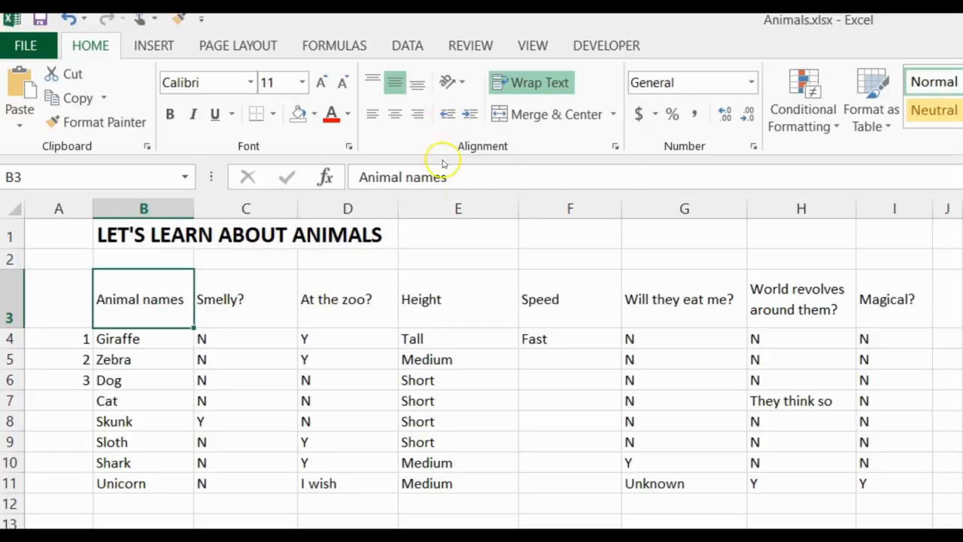
# Step: Increase the indent of the animal names in B4:B11 by two levels and remove both levels again
pyautogui.moveTo(145, 342); pyautogui.dragTo(143, 481)
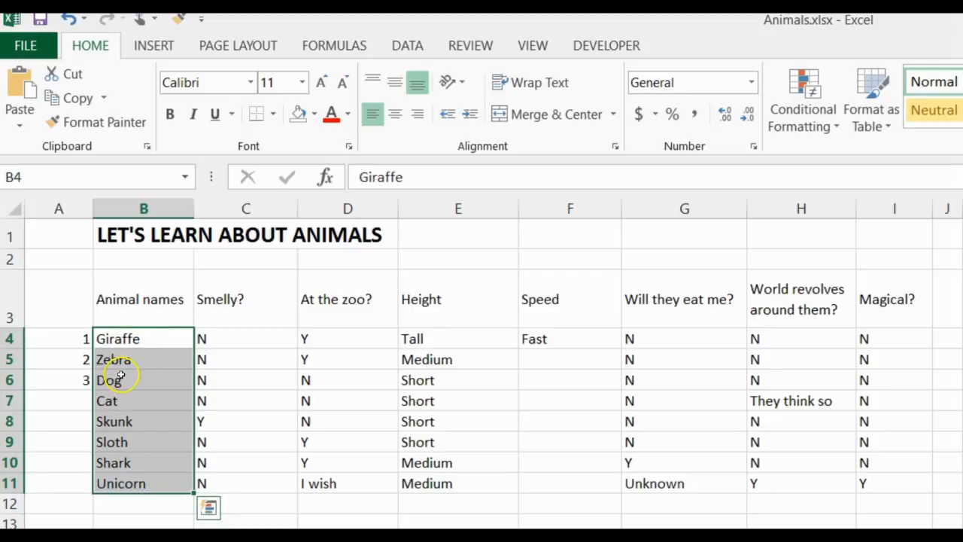
pyautogui.click(469, 114)
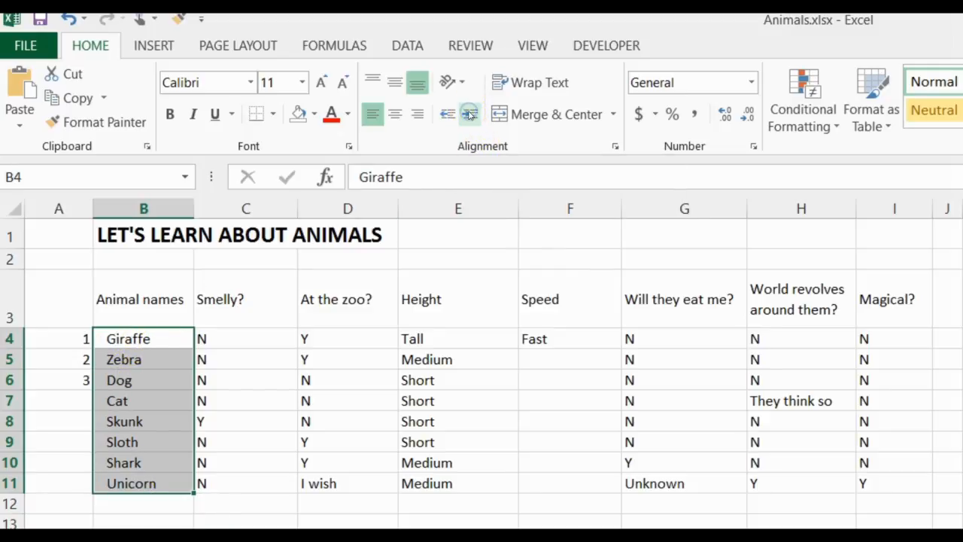
pyautogui.click(470, 113)
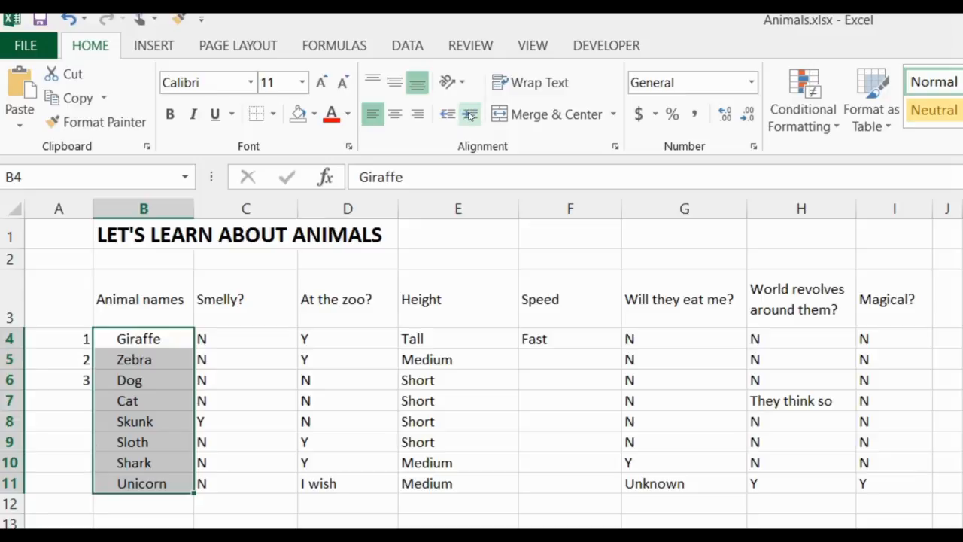
pyautogui.click(447, 114)
pyautogui.click(447, 114)
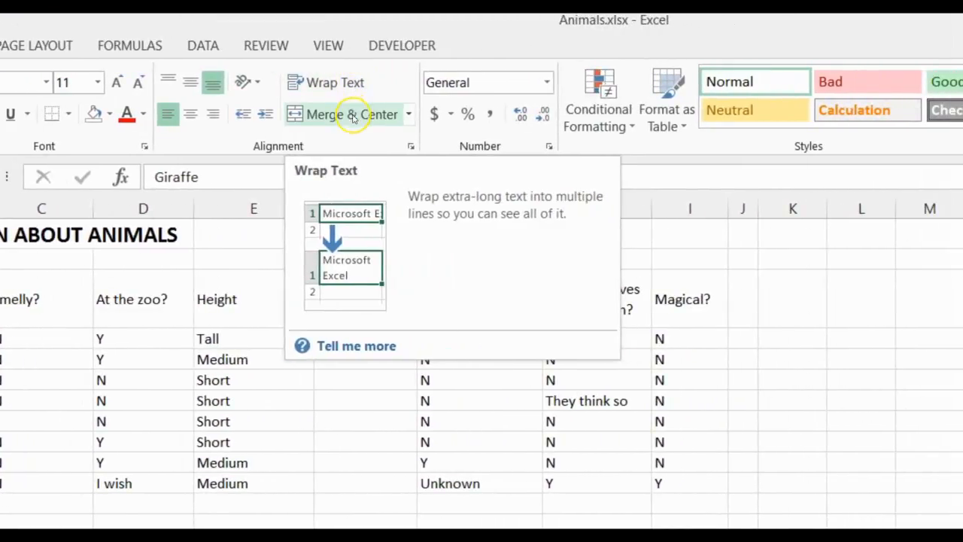
# Step: Widen column H until the wrapped "World revolves around them?" header fits on one line, and narrow it so the header wraps over several lines
pyautogui.click(339, 467)
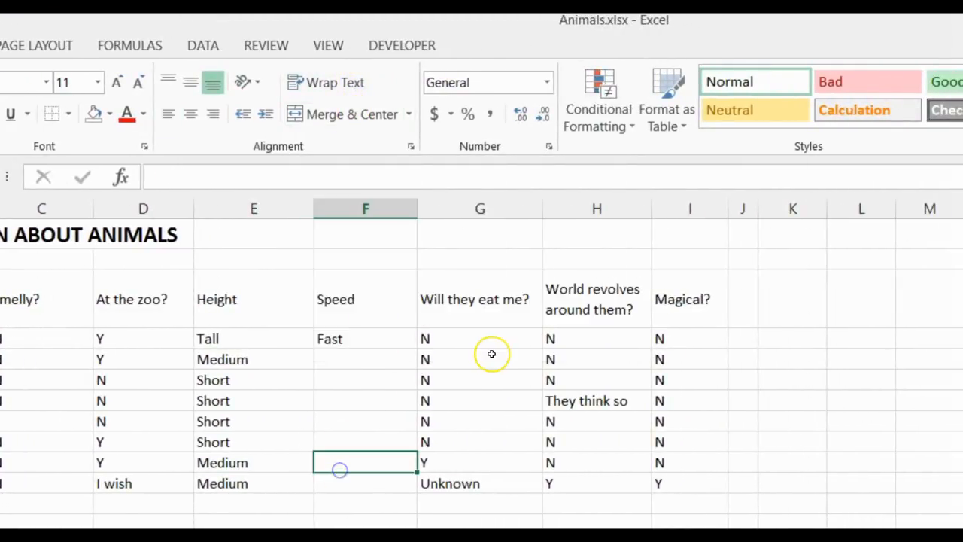
pyautogui.click(616, 303)
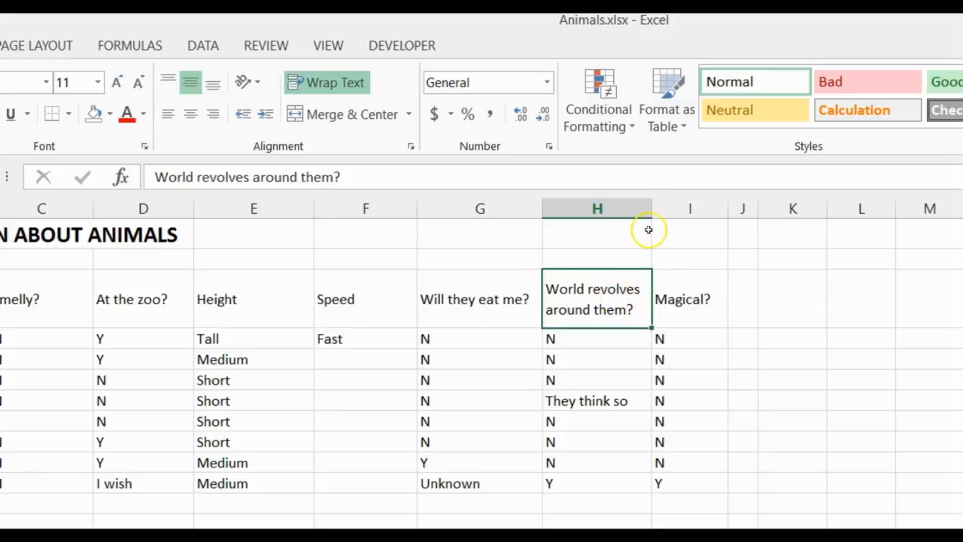
pyautogui.moveTo(652, 208); pyautogui.dragTo(870, 214)
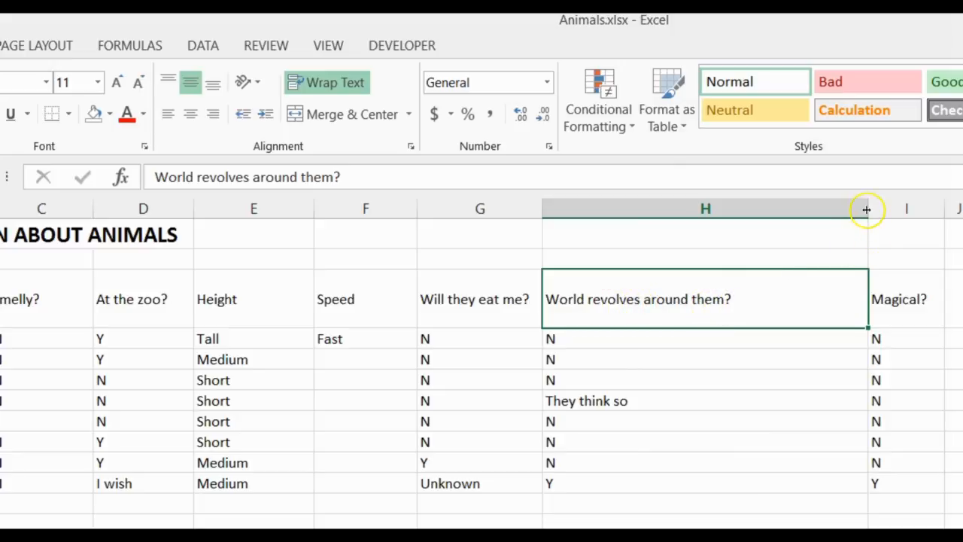
pyautogui.moveTo(867, 206); pyautogui.dragTo(625, 219)
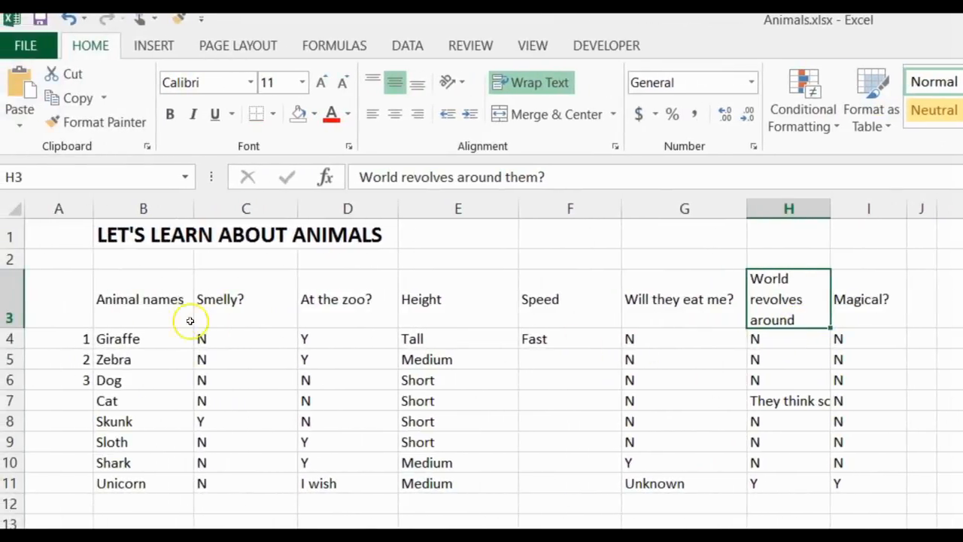
# Step: Autofit the height of row 3 to the wrapped header in H3 and make the row taller still
pyautogui.doubleClick(10, 329)
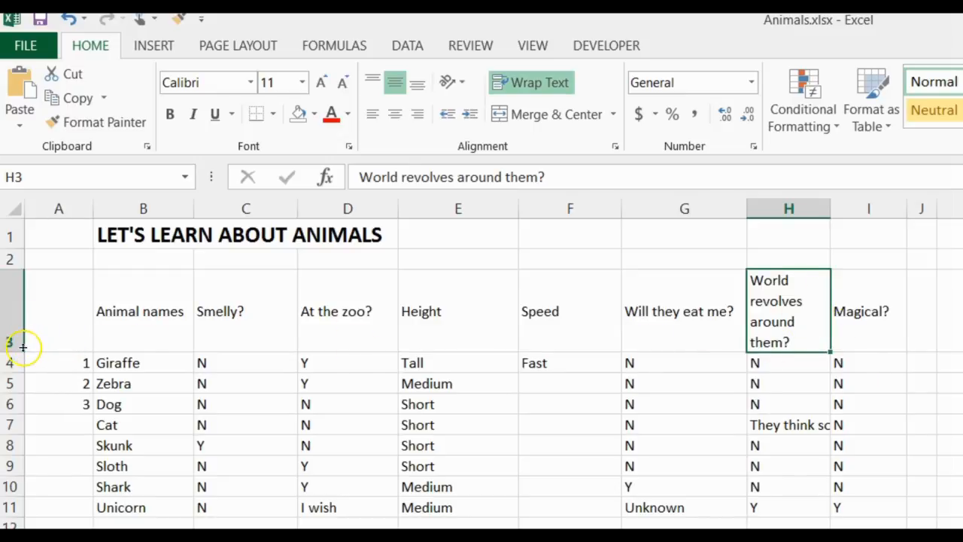
pyautogui.moveTo(13, 350); pyautogui.dragTo(13, 389)
pyautogui.click(783, 322)
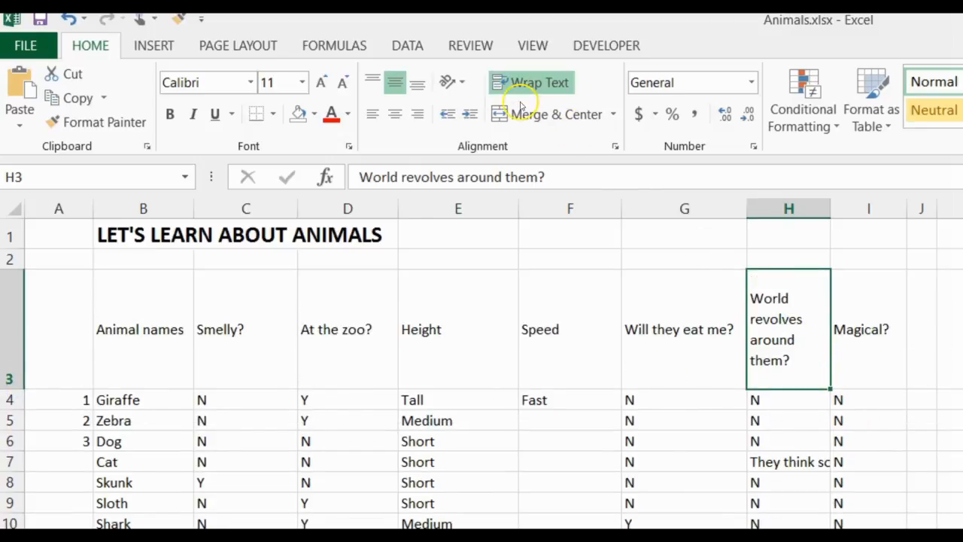
# Step: Turn off text wrapping for the header cells B3:I3 and select the "World revolves around them?" header
pyautogui.moveTo(155, 325); pyautogui.dragTo(856, 351)
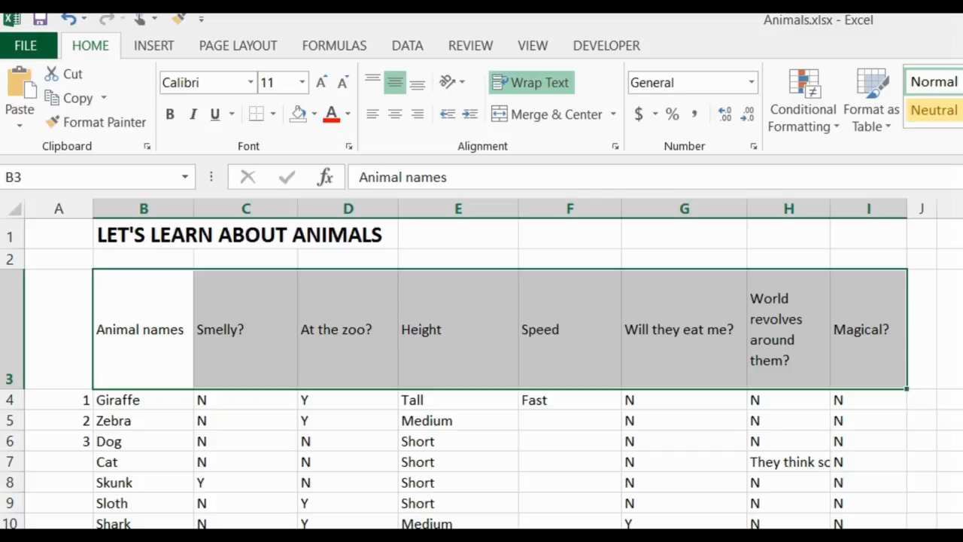
pyautogui.click(531, 82)
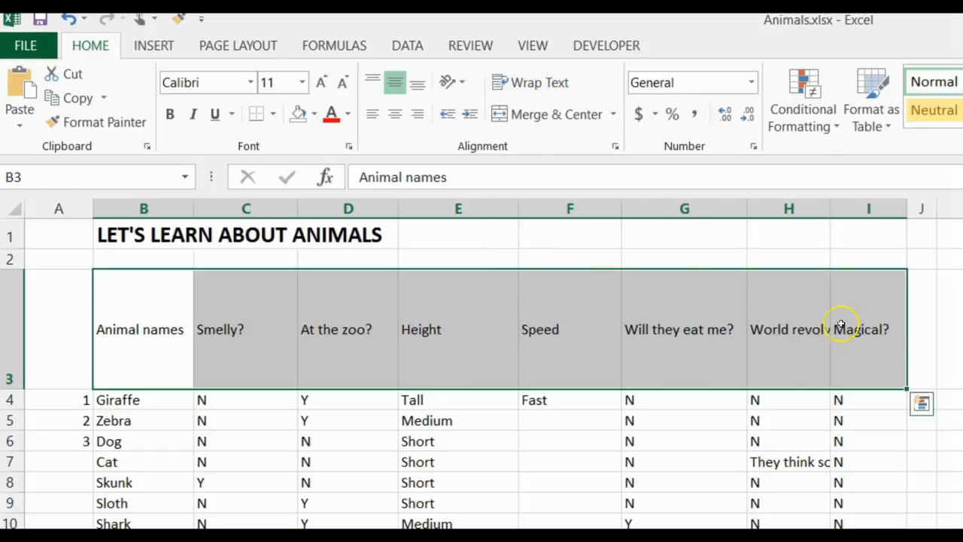
pyautogui.click(813, 313)
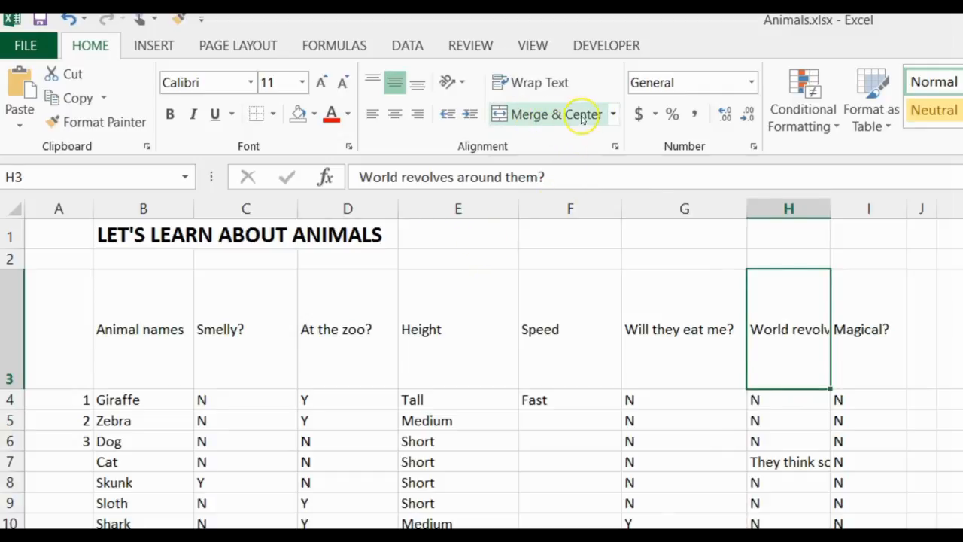
# Step: Look through the cell merging options and highlight the animal table B3:I11, without merging anything
pyautogui.click(613, 114)
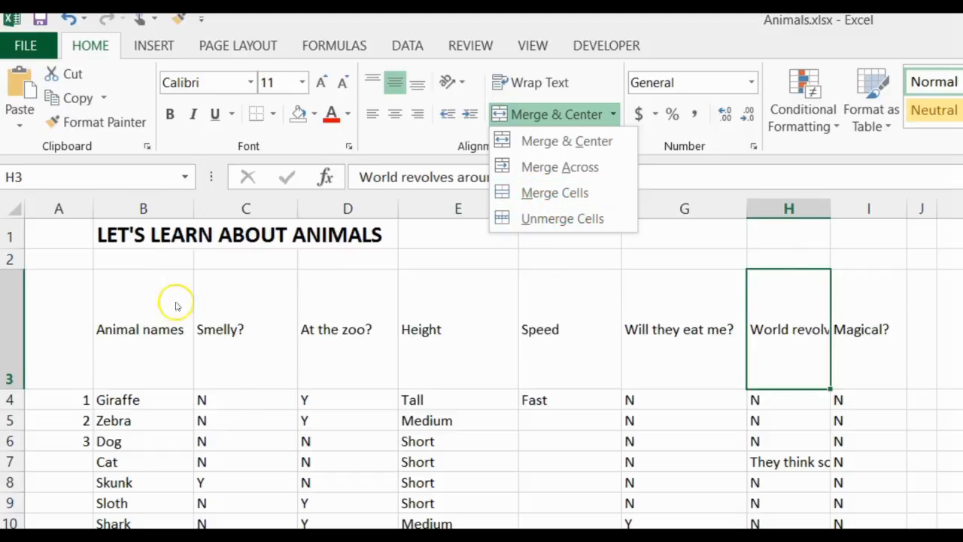
pyautogui.click(190, 331)
pyautogui.moveTo(170, 332); pyautogui.dragTo(840, 541)
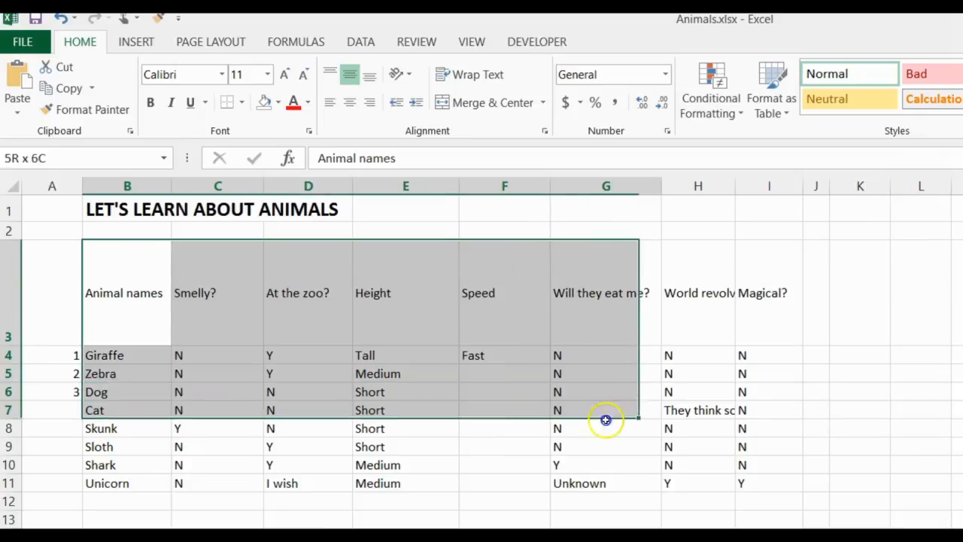
pyautogui.moveTo(759, 489); pyautogui.dragTo(759, 489)
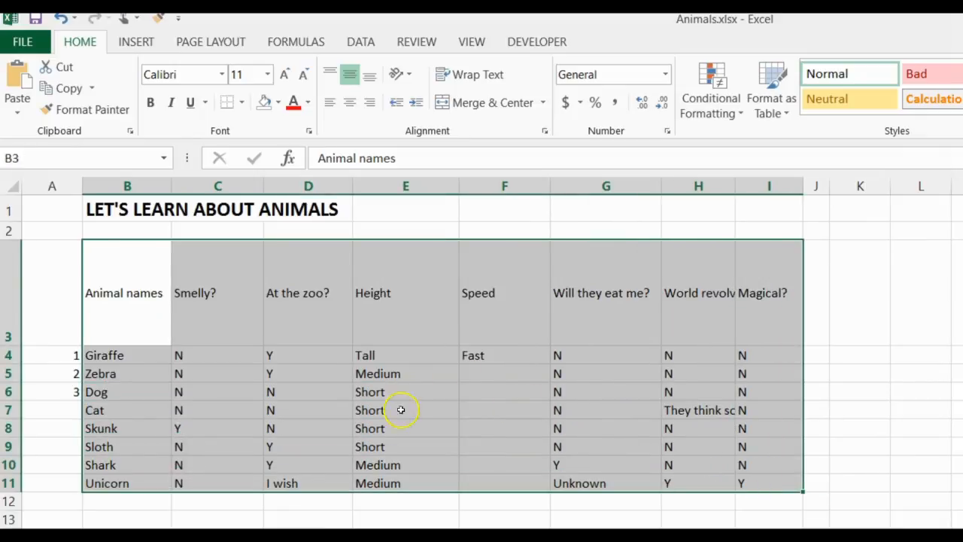
pyautogui.click(606, 536)
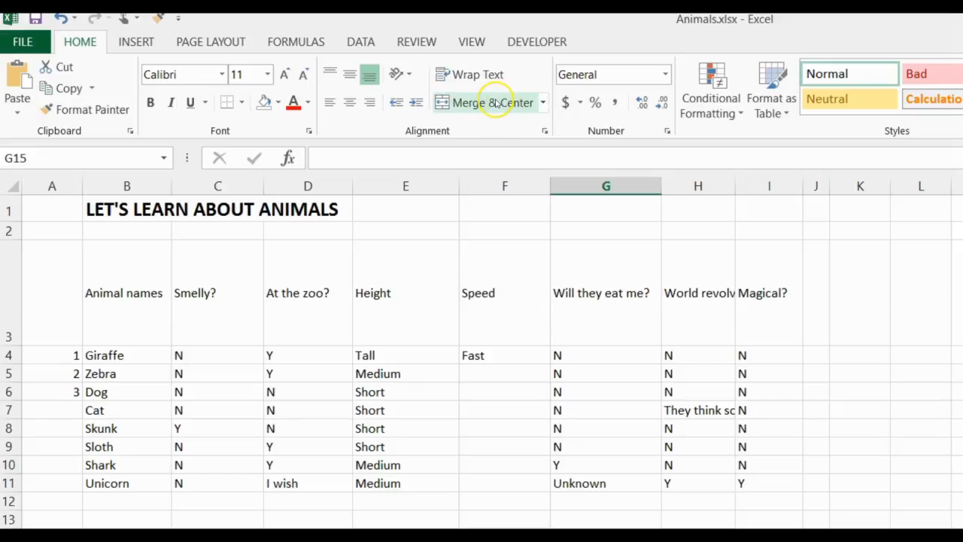
# Step: Merge and center the "LET'S LEARN ABOUT ANIMALS" title across B1:I1
pyautogui.click(113, 209)
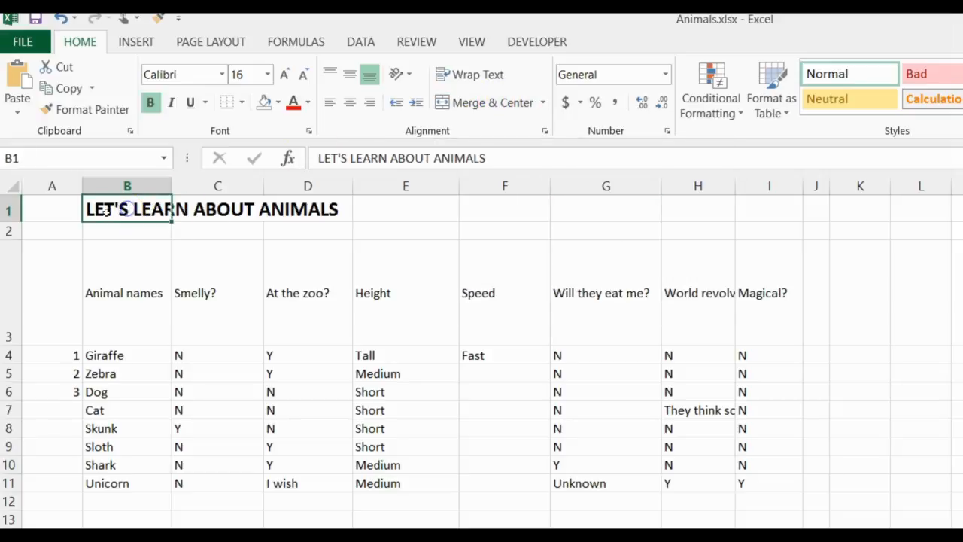
pyautogui.moveTo(139, 210); pyautogui.dragTo(758, 219)
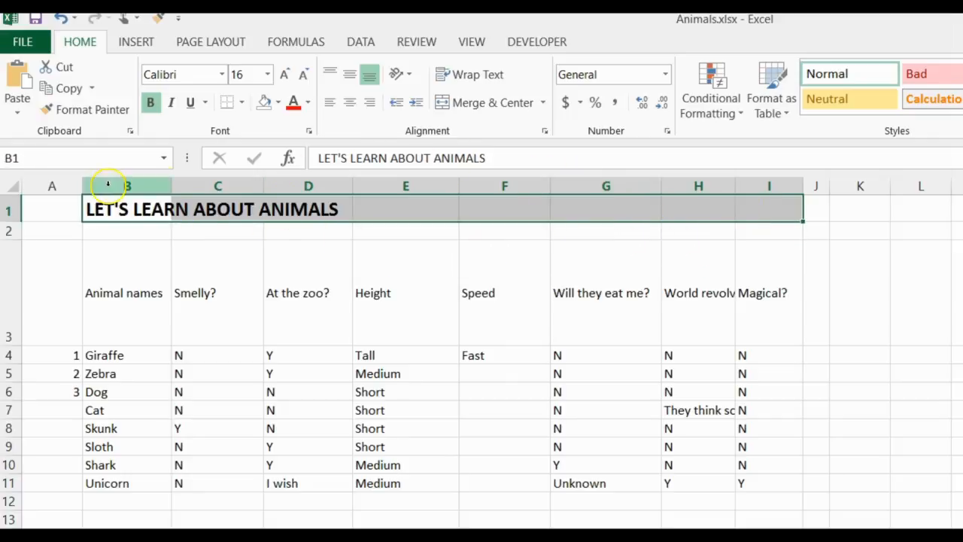
pyautogui.click(478, 101)
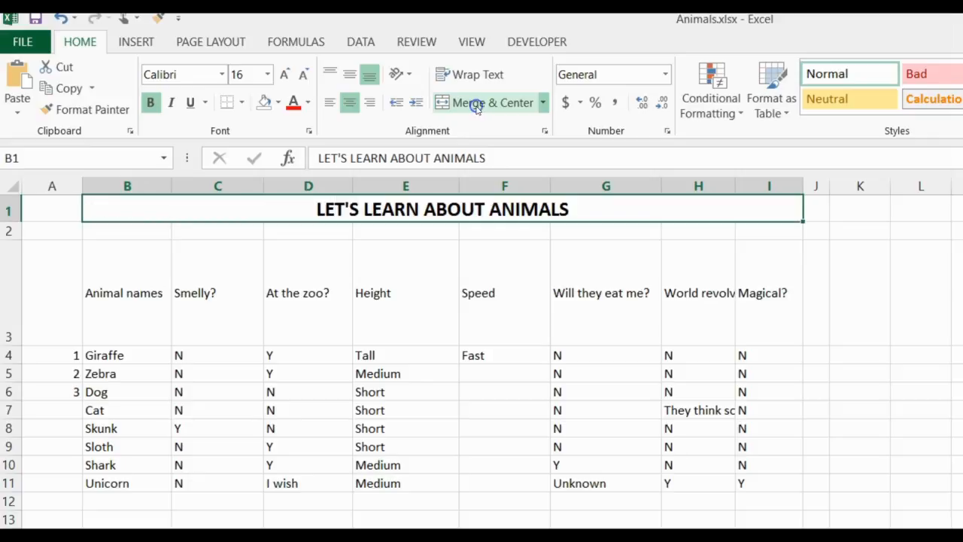
# Step: Examine how the merged title cell behaves when it and the whole of column E are selected
pyautogui.click(461, 261)
pyautogui.click(440, 209)
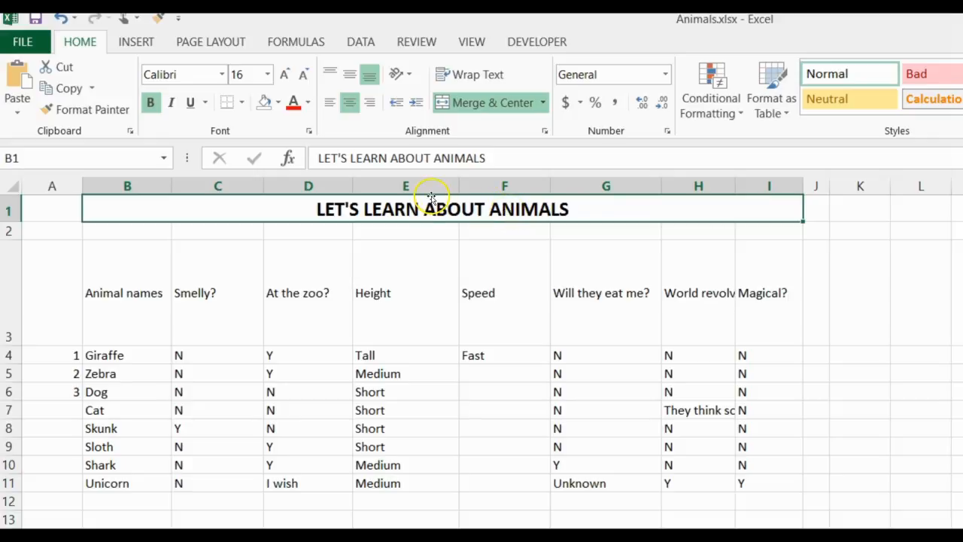
pyautogui.click(406, 186)
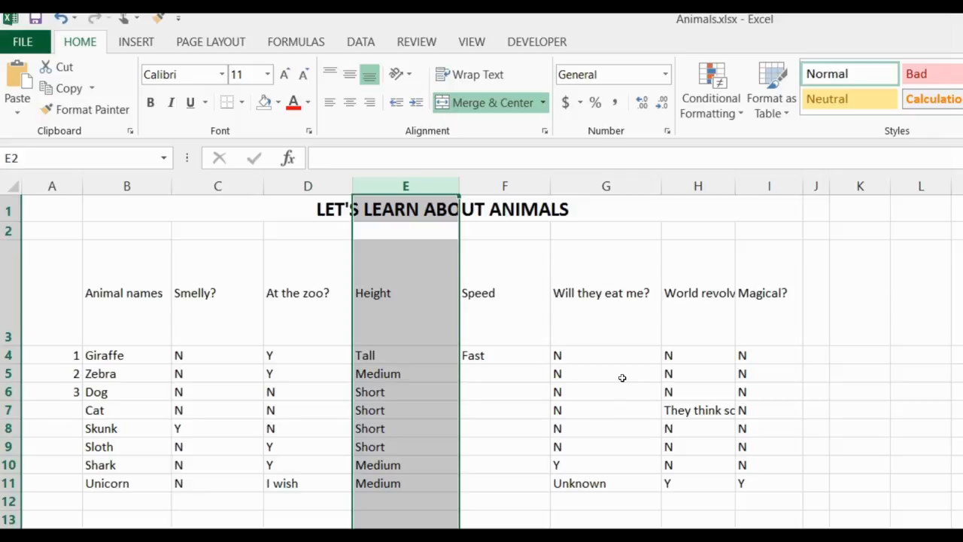
pyautogui.click(586, 209)
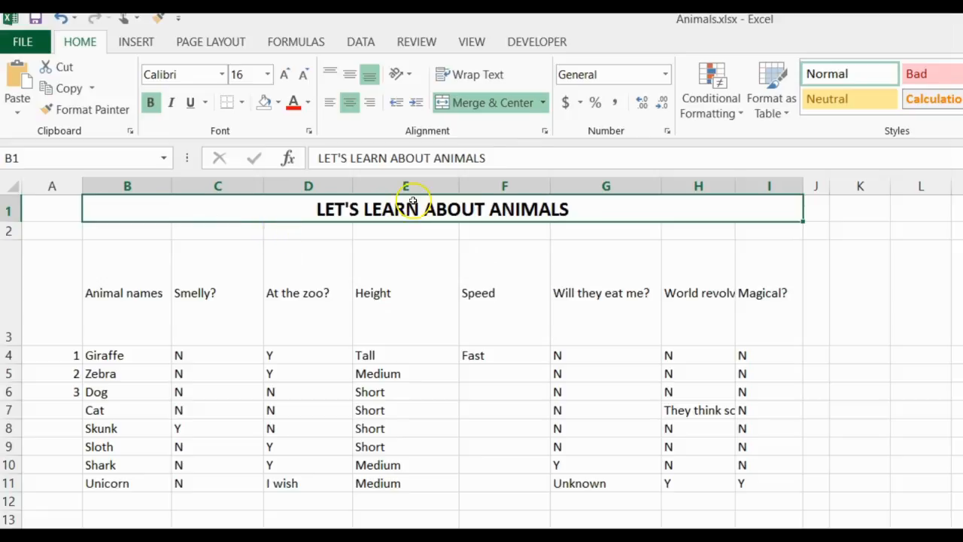
# Step: Unmerge the title cells B1:I1 and left-align the title in B1
pyautogui.click(542, 102)
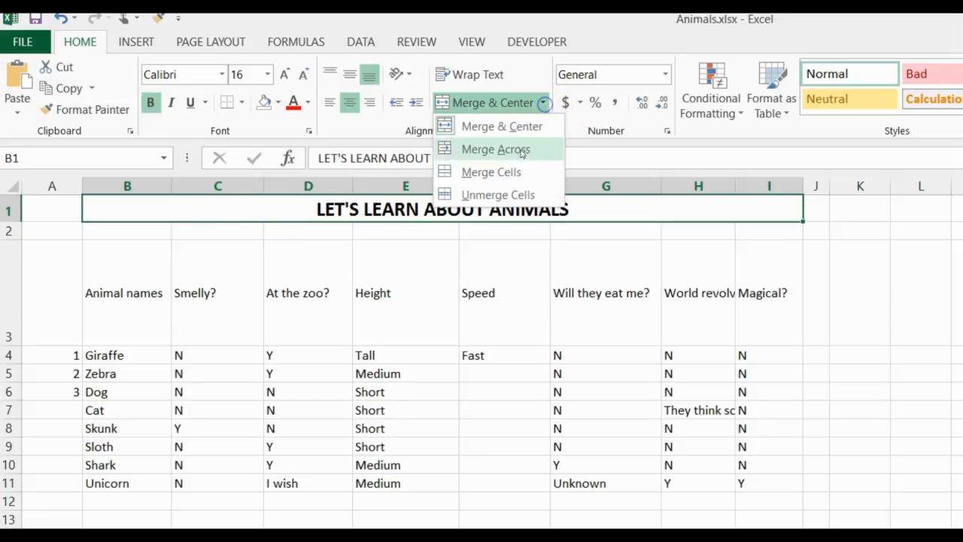
pyautogui.click(480, 195)
pyautogui.click(148, 211)
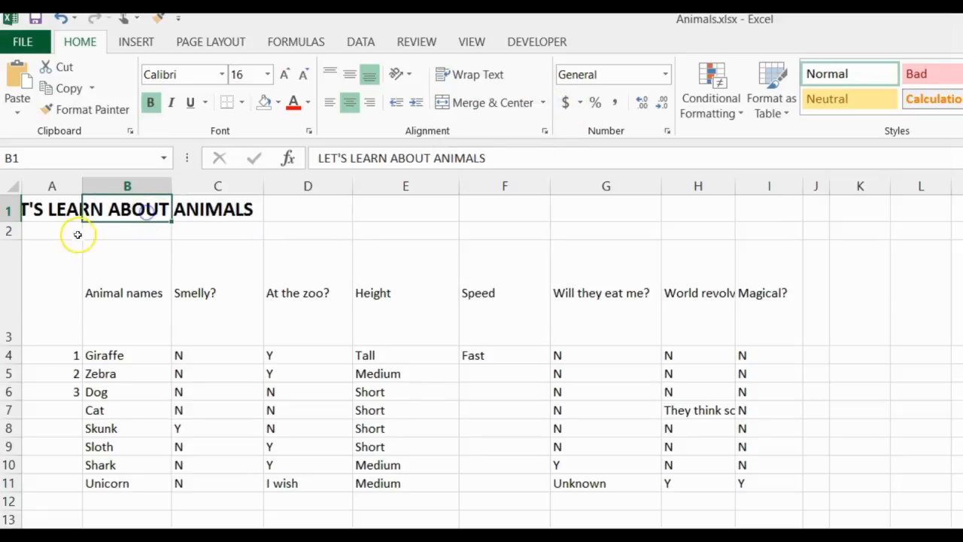
pyautogui.click(332, 112)
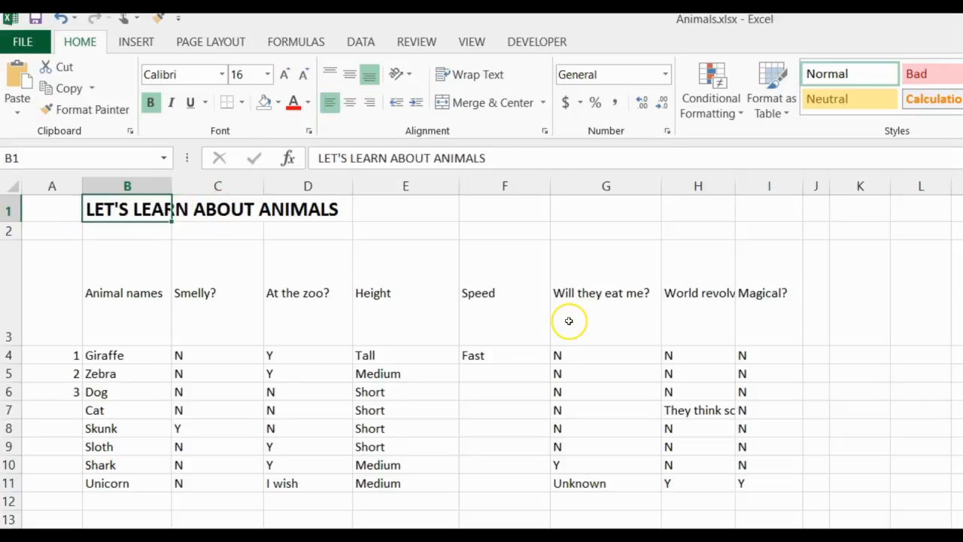